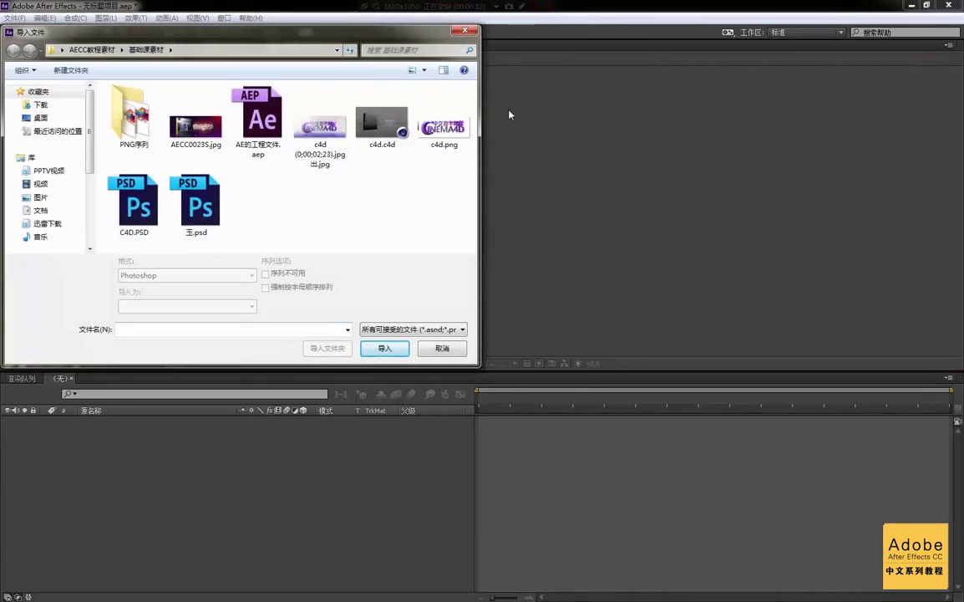
Step: Import c4d.png from the 基础课素材 folder into the project as footage
drag(299, 37, 419, 79)
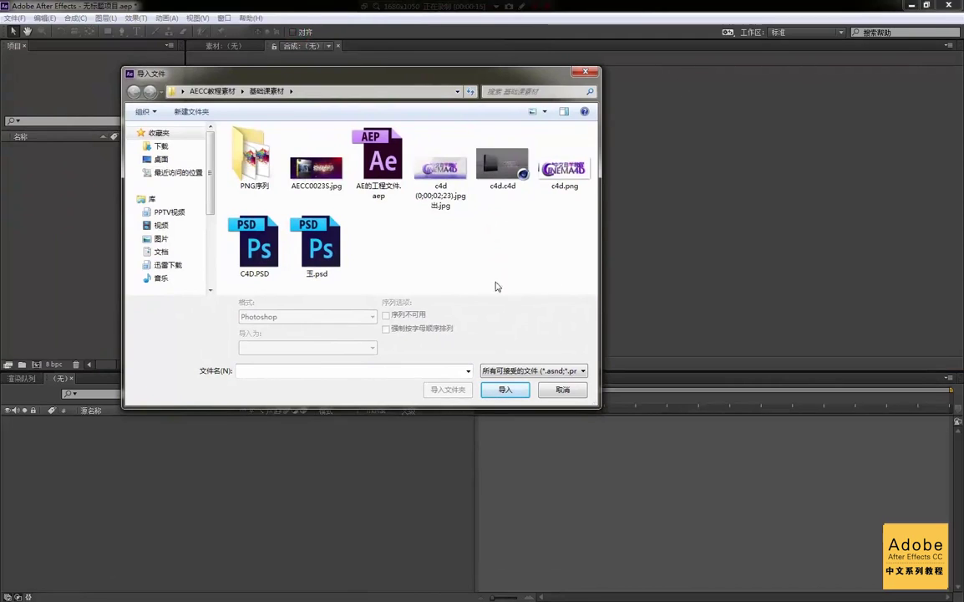
click(565, 172)
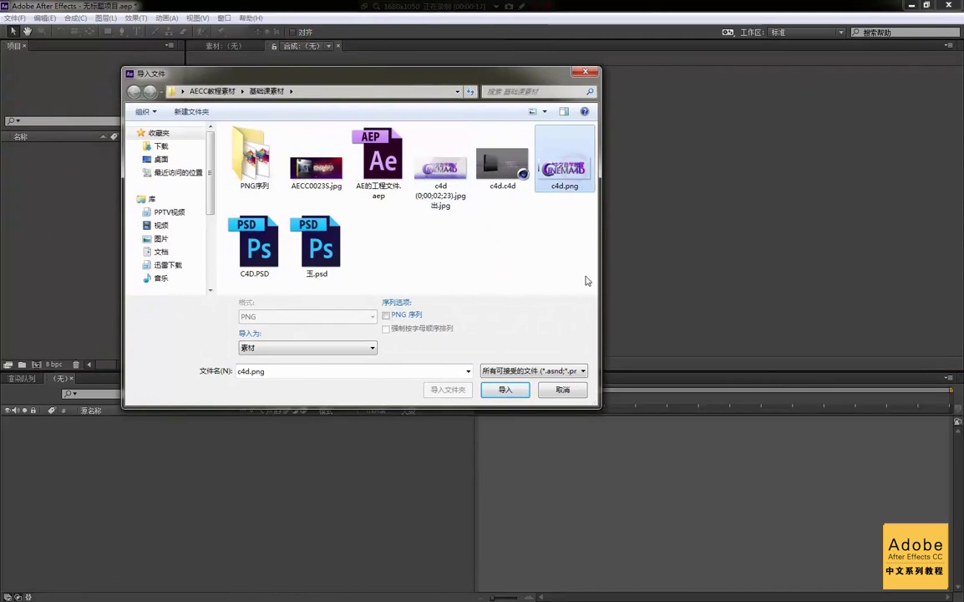
click(504, 390)
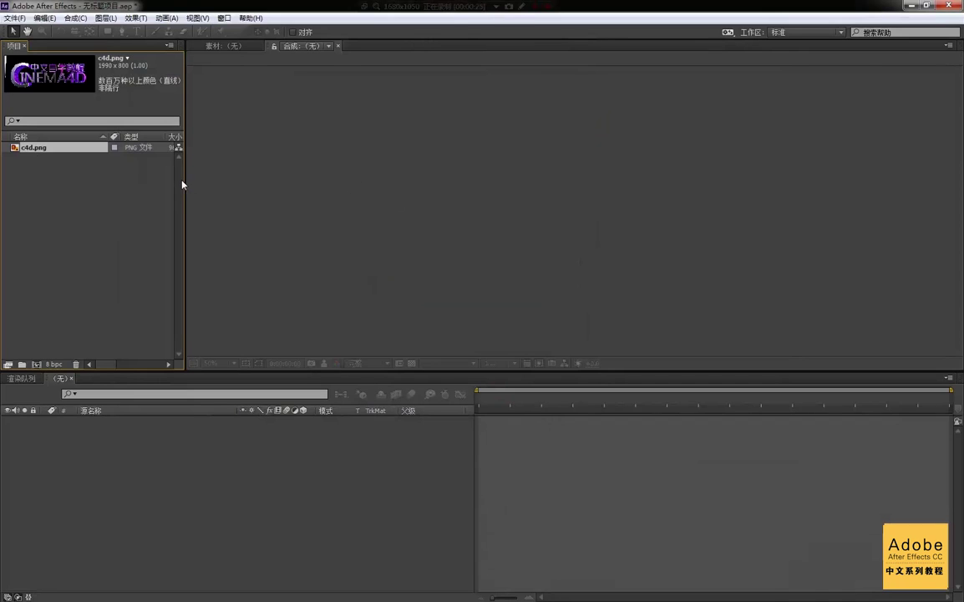
mouse_move(185, 181)
mouse_down()
mouse_move(231, 172)
mouse_move(186, 179)
mouse_up()
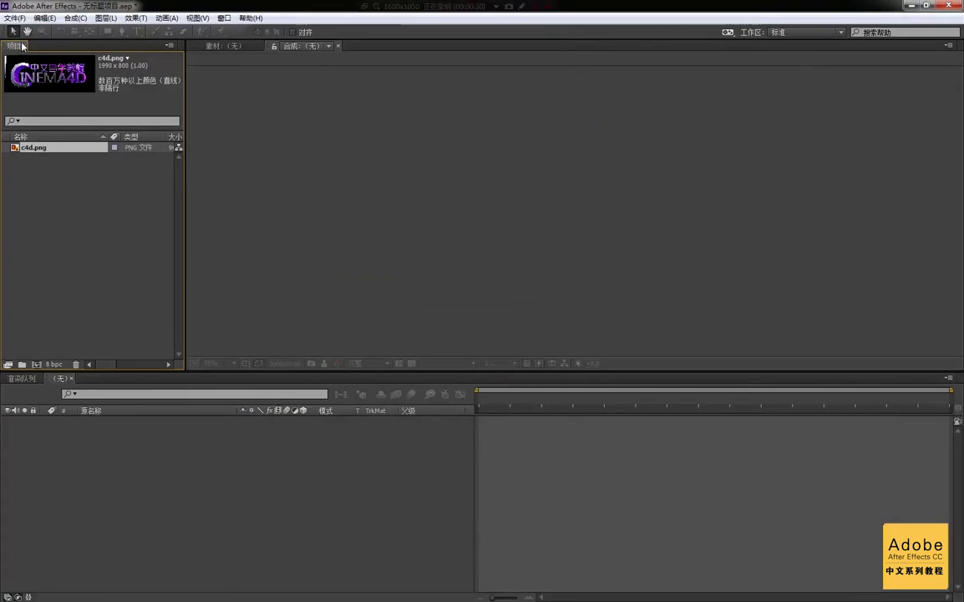
right_click(58, 190)
click(100, 199)
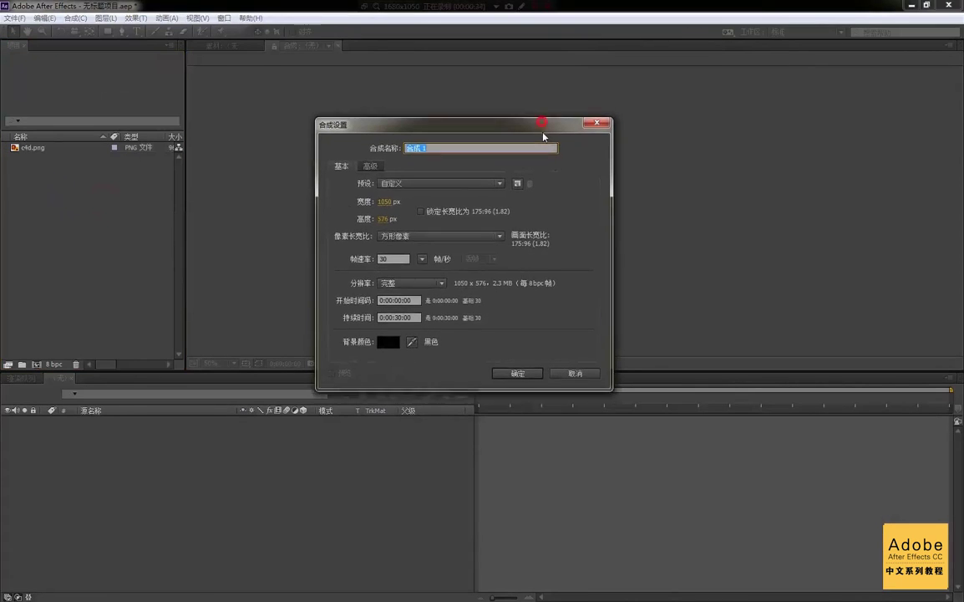
drag(489, 118, 489, 140)
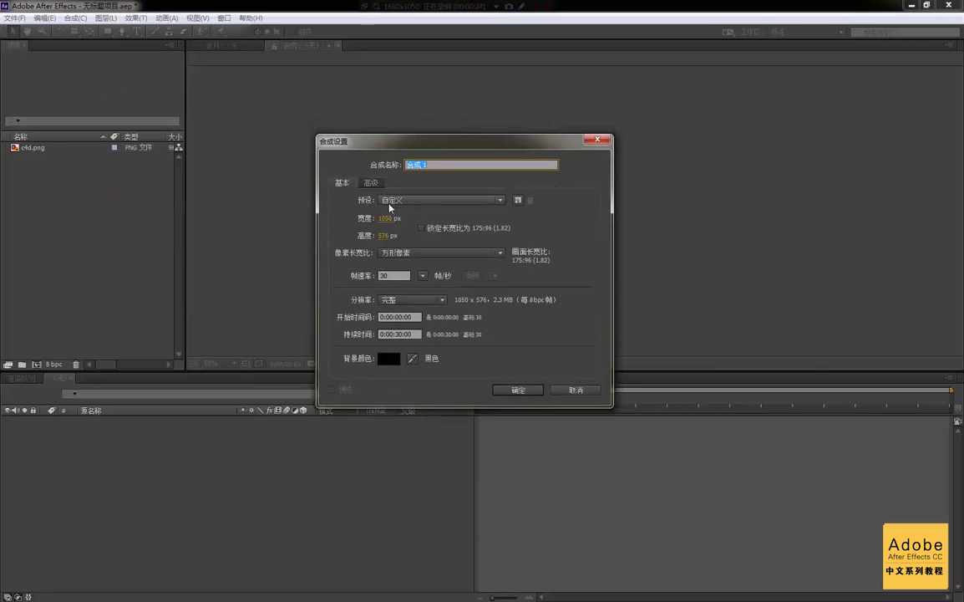
click(596, 139)
click(64, 148)
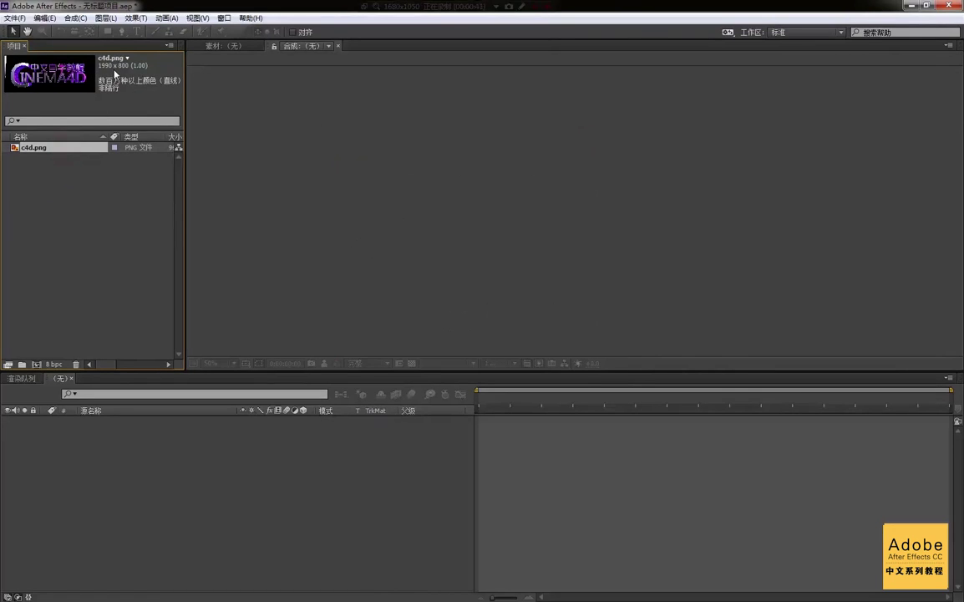
right_click(81, 171)
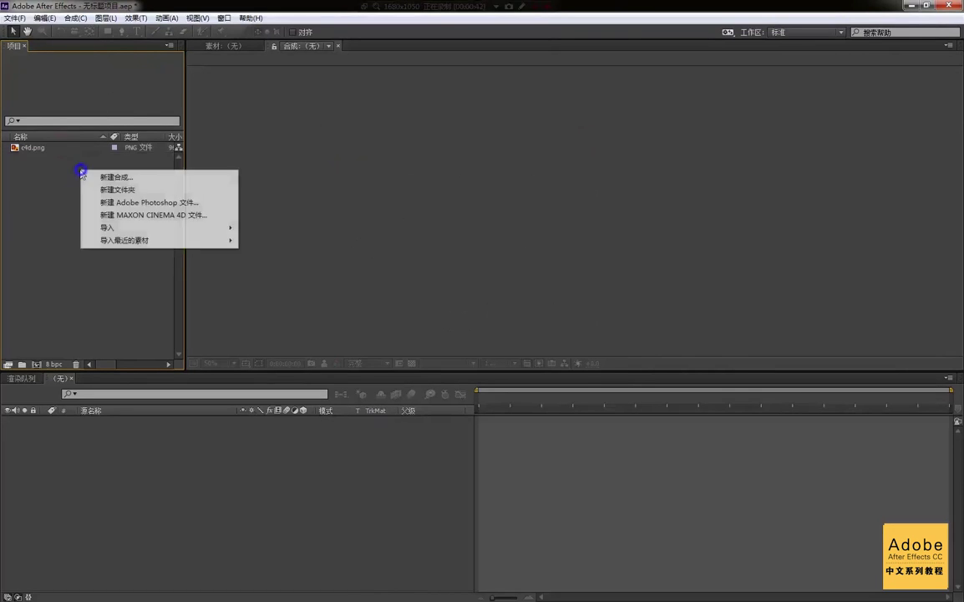
click(126, 178)
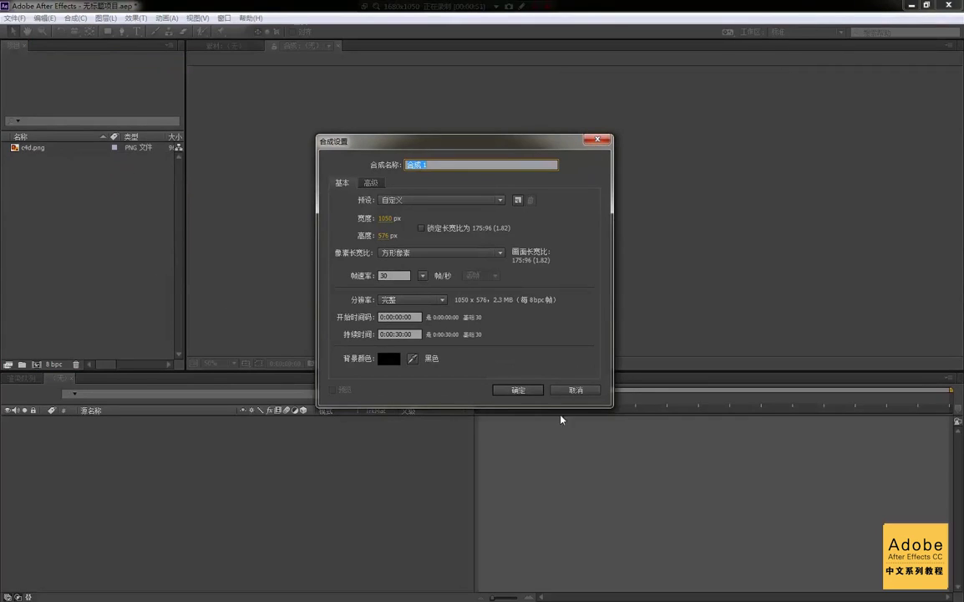
click(596, 391)
Step: Create a new composition directly from the c4d.png footage so it takes the image's dimensions
click(50, 150)
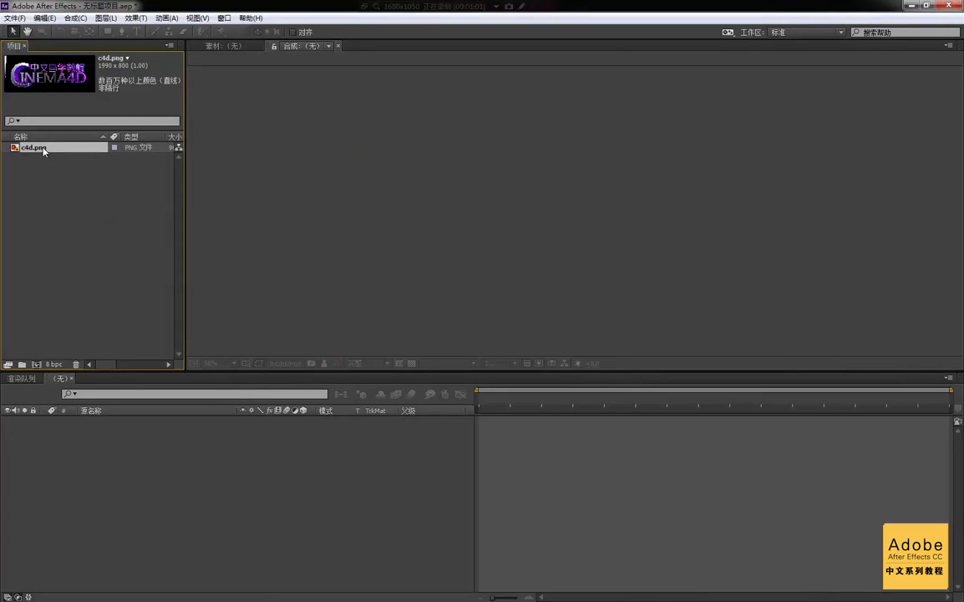
click(71, 200)
click(54, 151)
click(40, 150)
drag(40, 151, 36, 365)
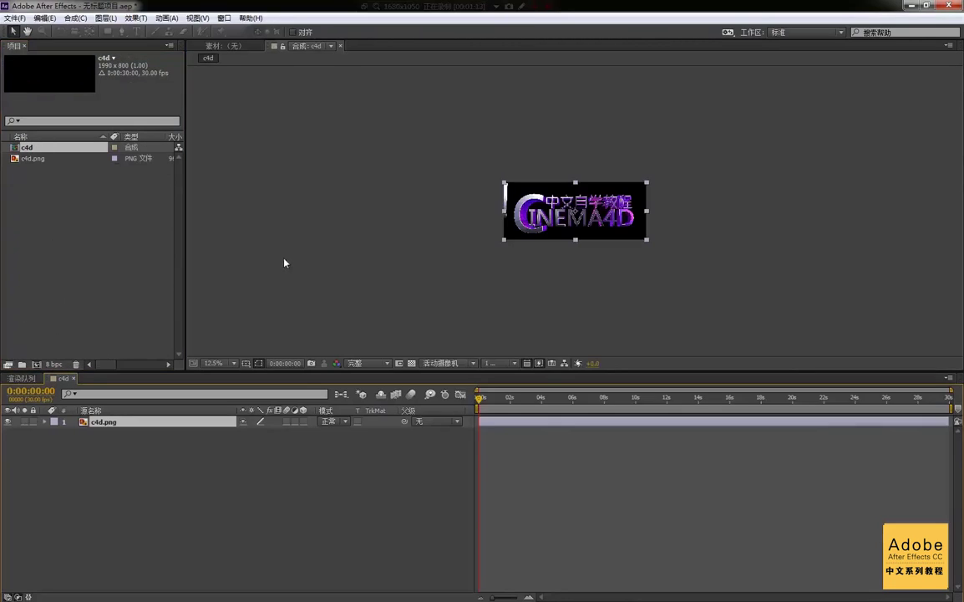
Step: Examine the logo image in the c4d composition at 50% magnification
key(period)
key(period)
key(period)
key(period)
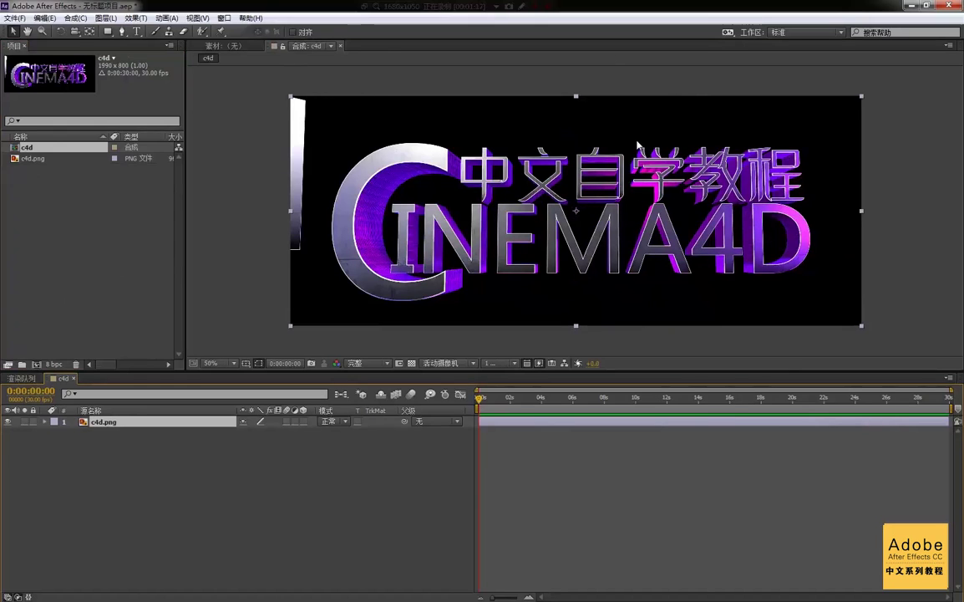
drag(562, 117, 551, 106)
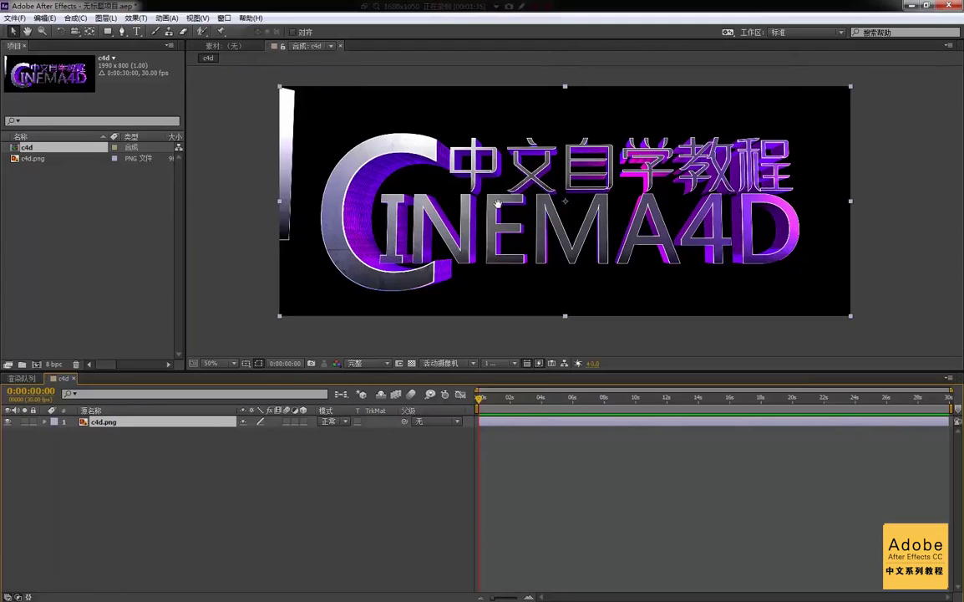
drag(498, 195, 496, 203)
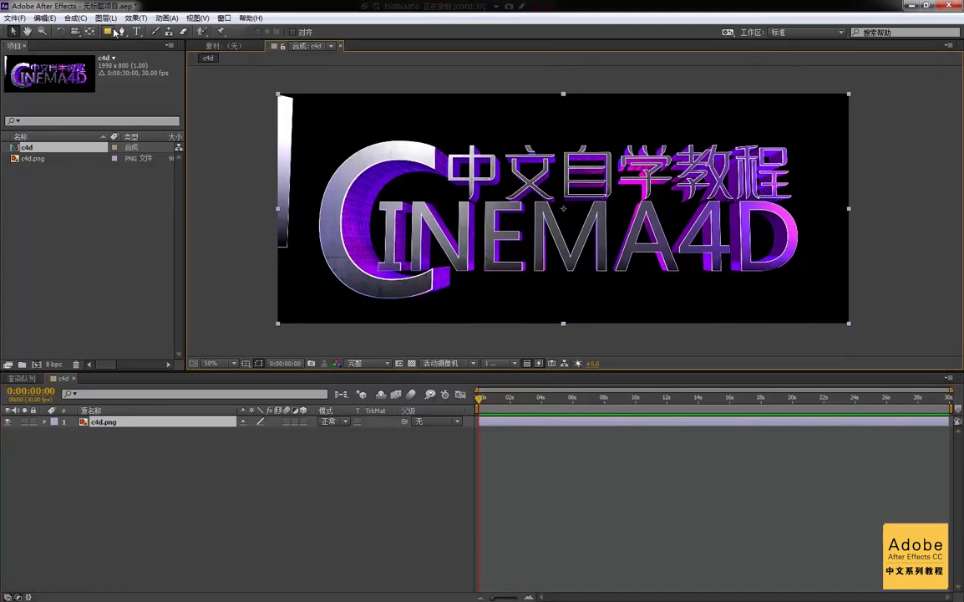
click(121, 448)
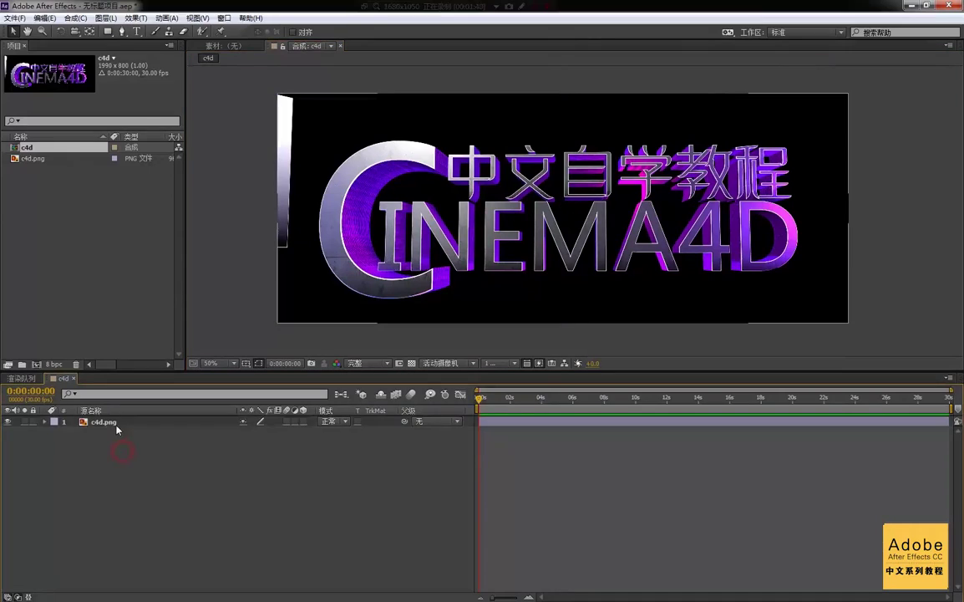
click(116, 423)
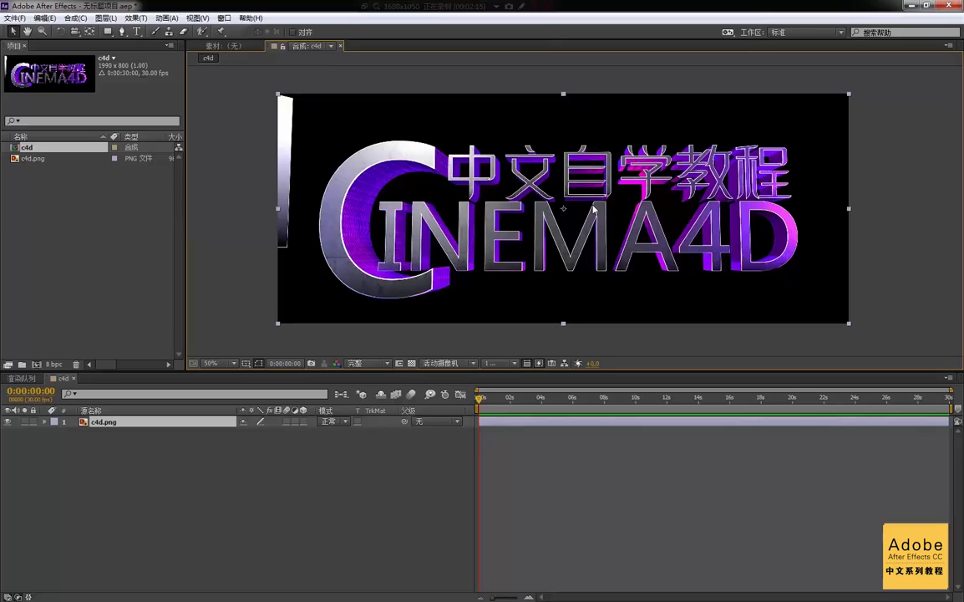
mouse_move(511, 159)
mouse_down()
mouse_move(507, 171)
mouse_move(495, 161)
mouse_up()
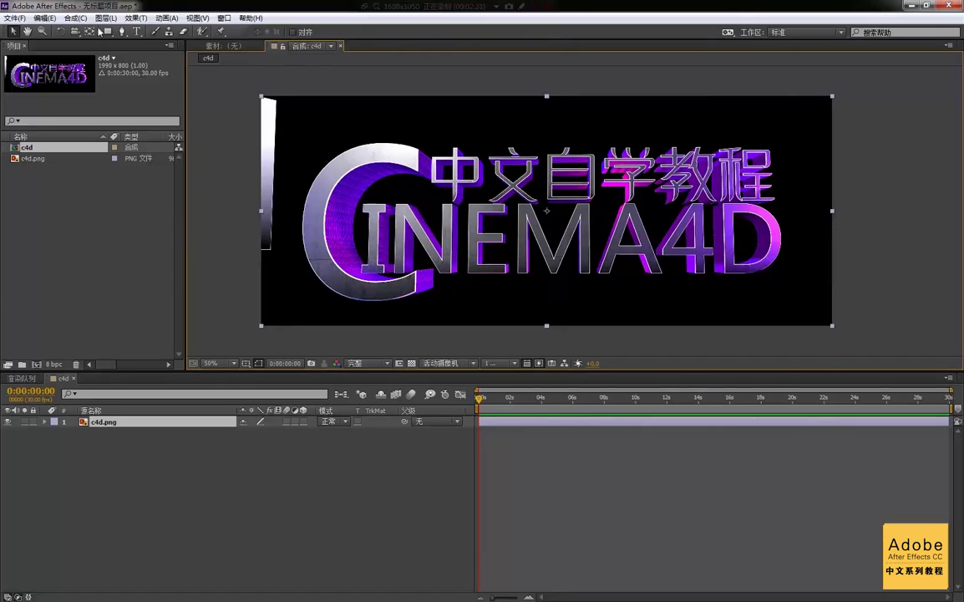
Step: Activate the camera tool and try it on the composition view, then deselect the c4d.png layer
click(72, 31)
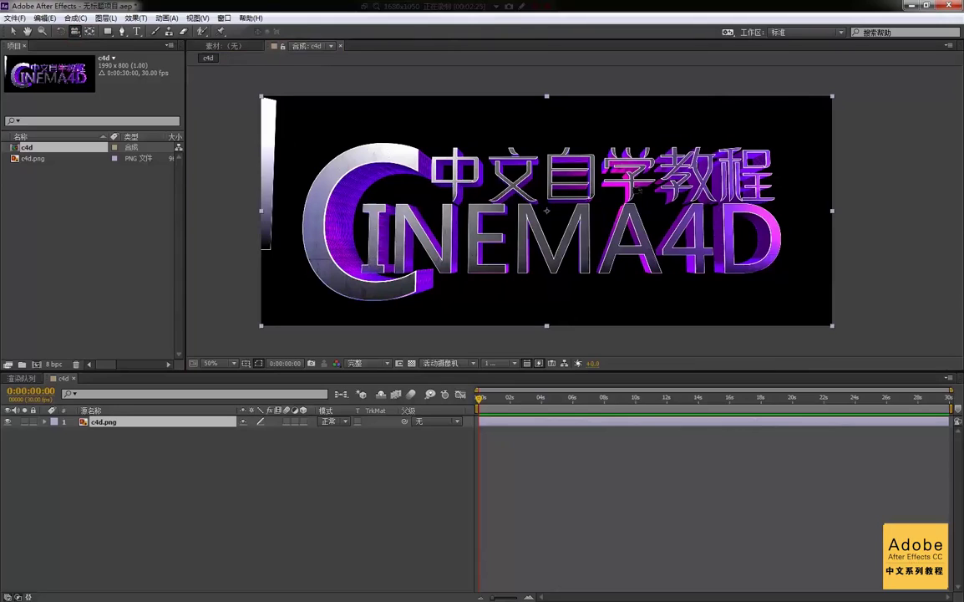
click(574, 170)
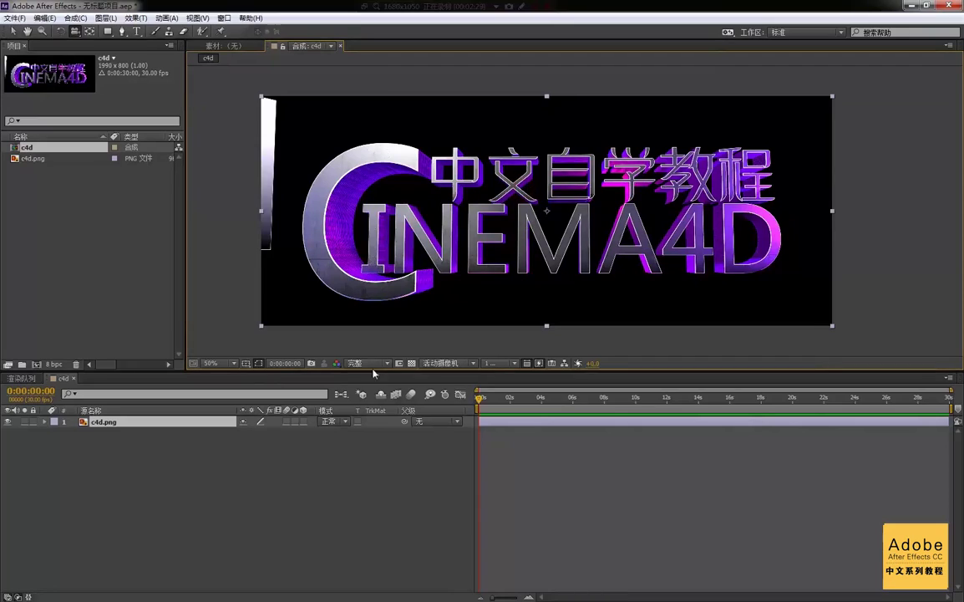
click(176, 461)
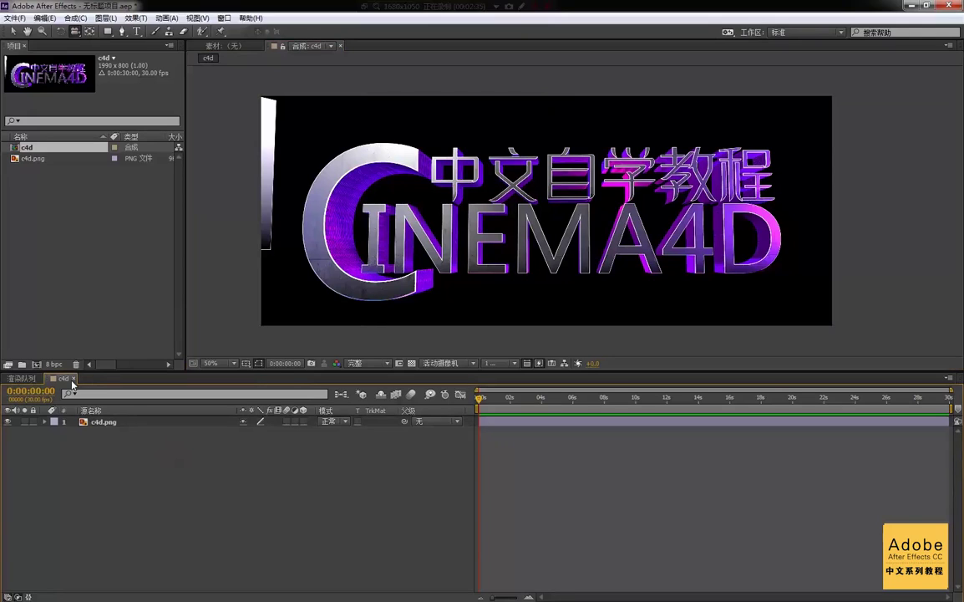
right_click(332, 471)
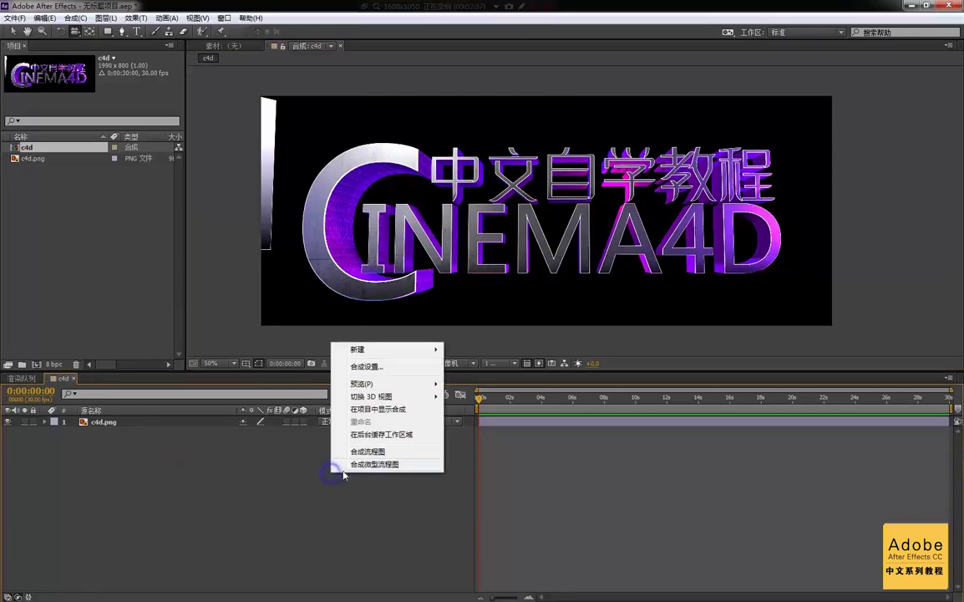
mouse_move(438, 349)
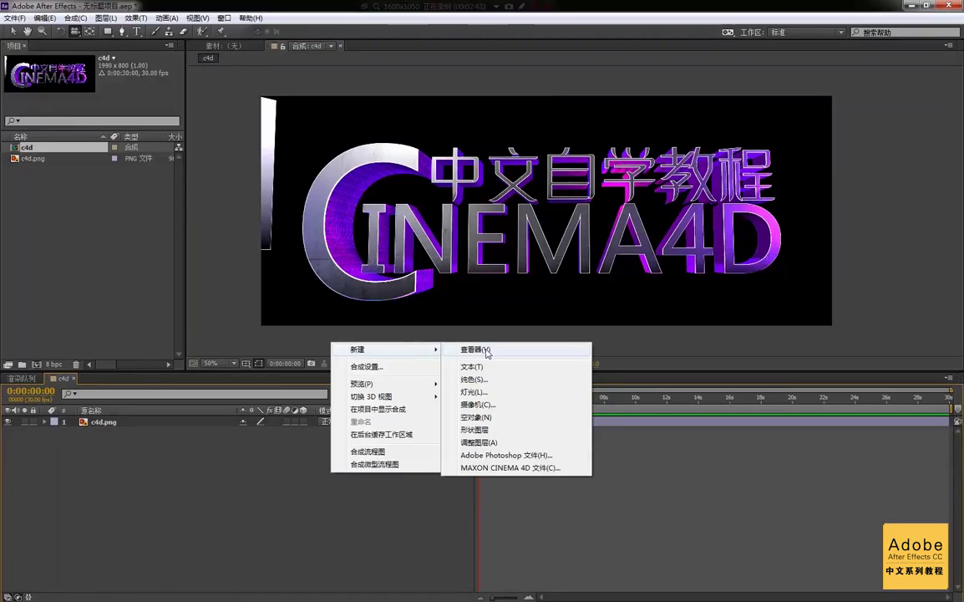
click(176, 469)
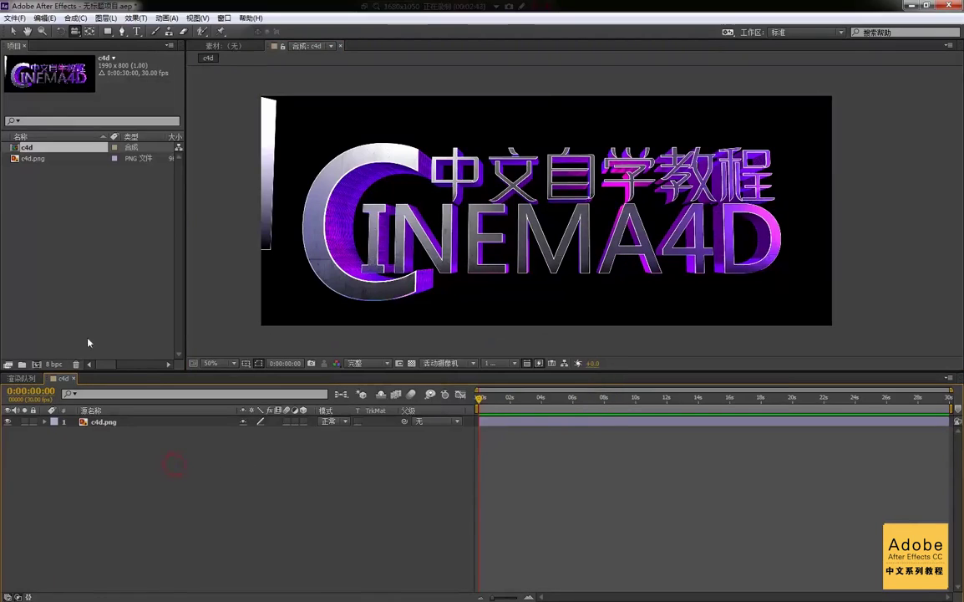
Step: Add a two-node camera layer named 摄像机 1 with the 35 mm (35 毫米) preset to the c4d composition
right_click(297, 458)
mouse_move(317, 461)
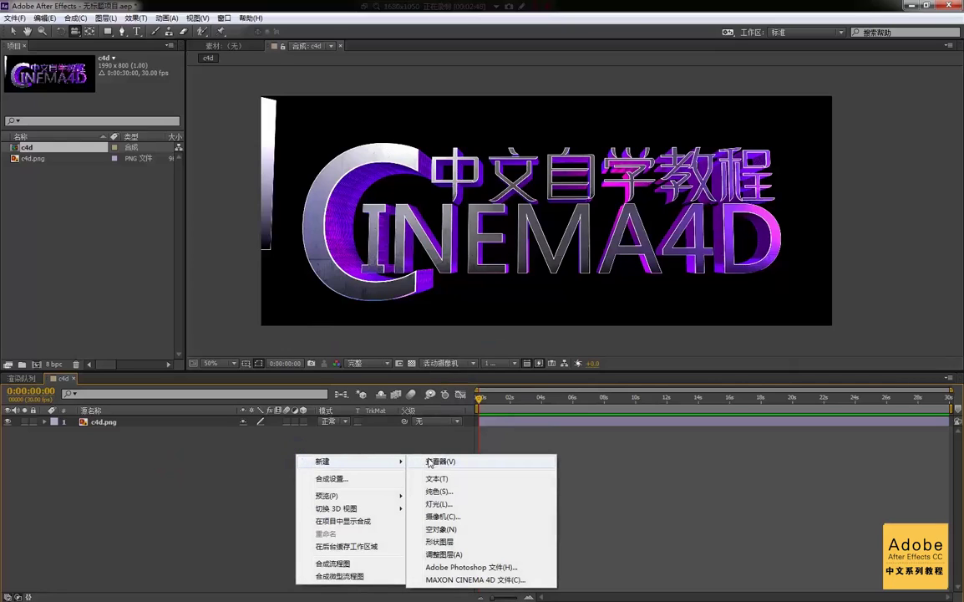
click(443, 516)
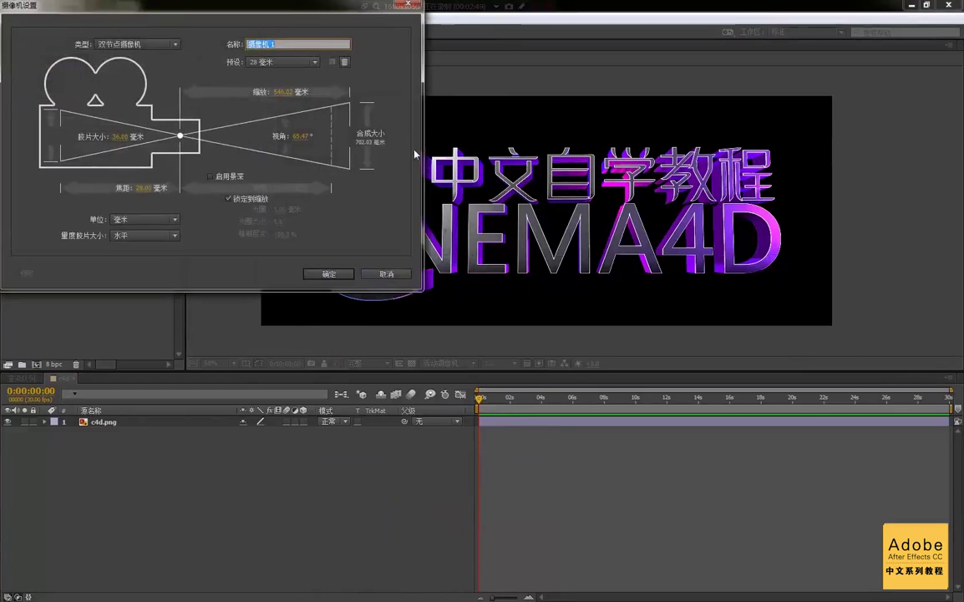
drag(285, 11, 479, 217)
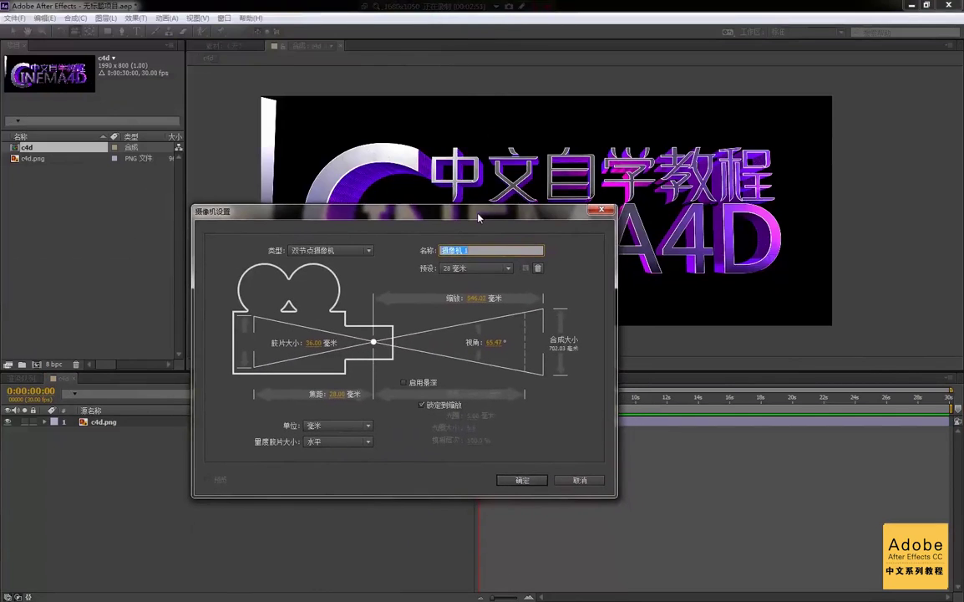
click(491, 269)
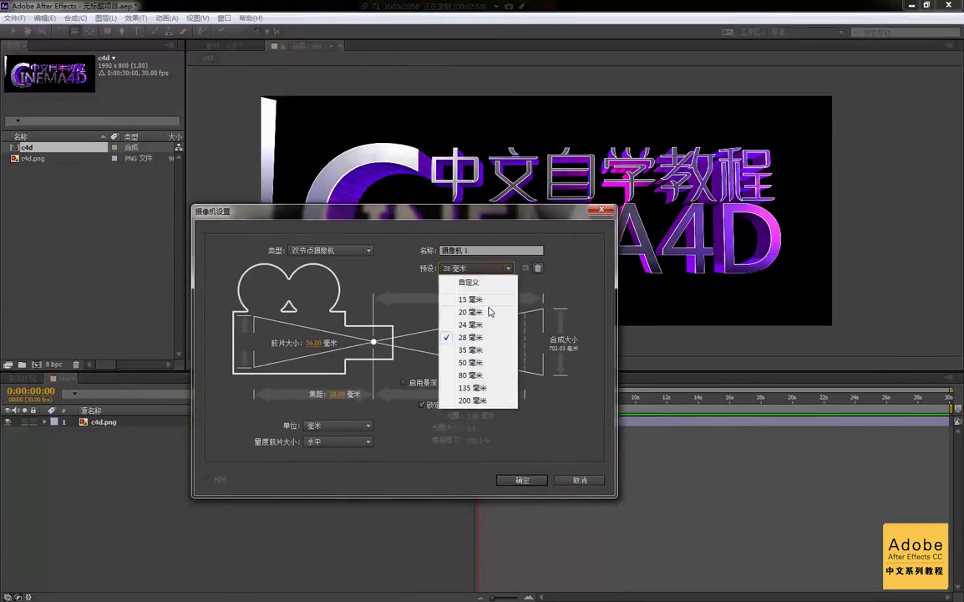
click(497, 214)
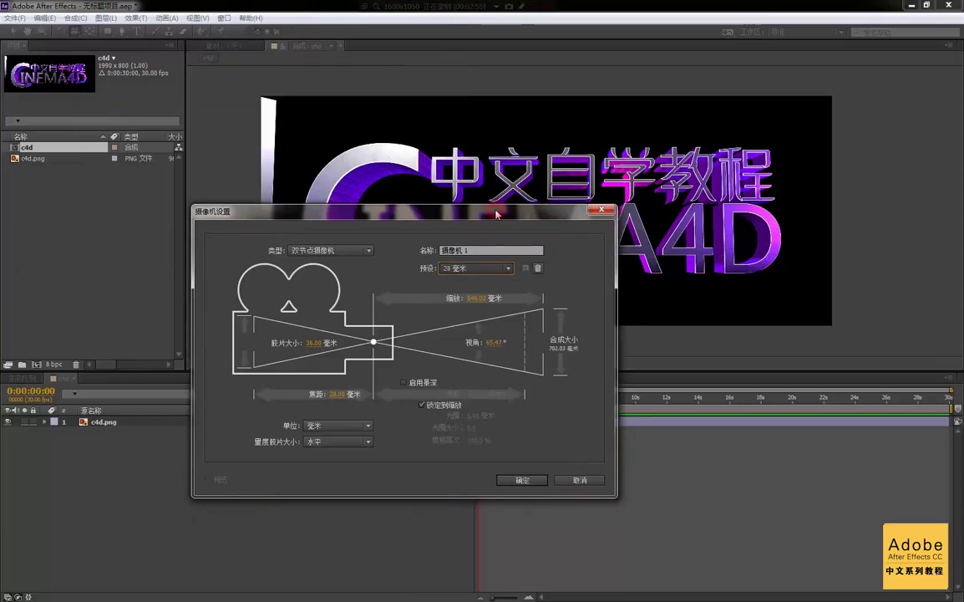
drag(496, 215, 490, 218)
click(491, 276)
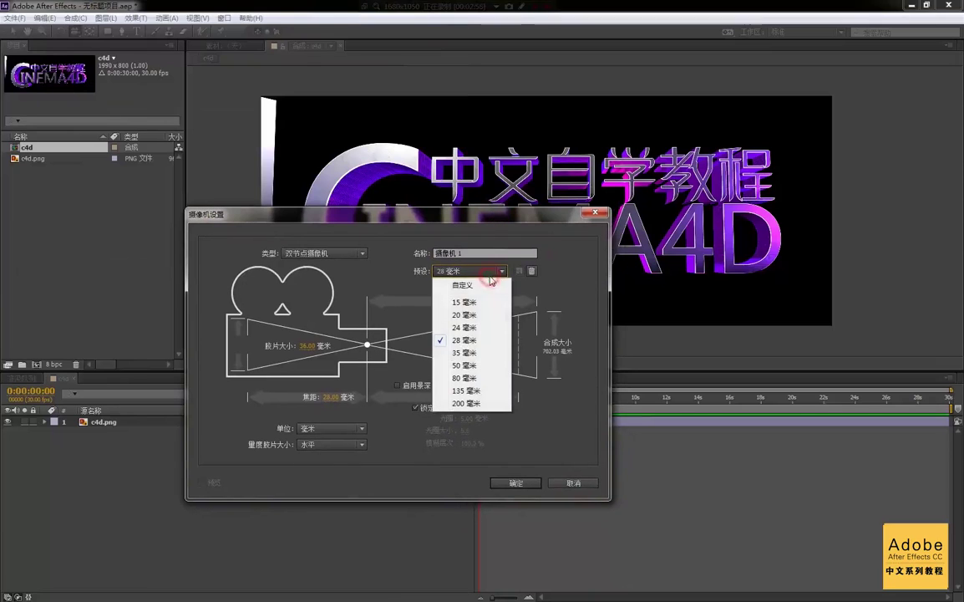
click(474, 316)
click(479, 352)
click(529, 483)
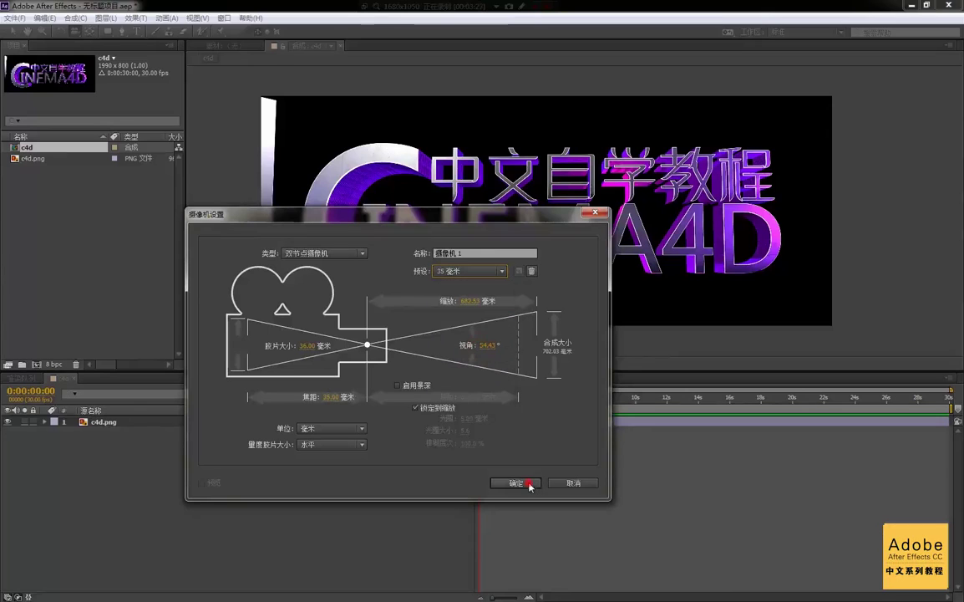
drag(147, 7, 454, 221)
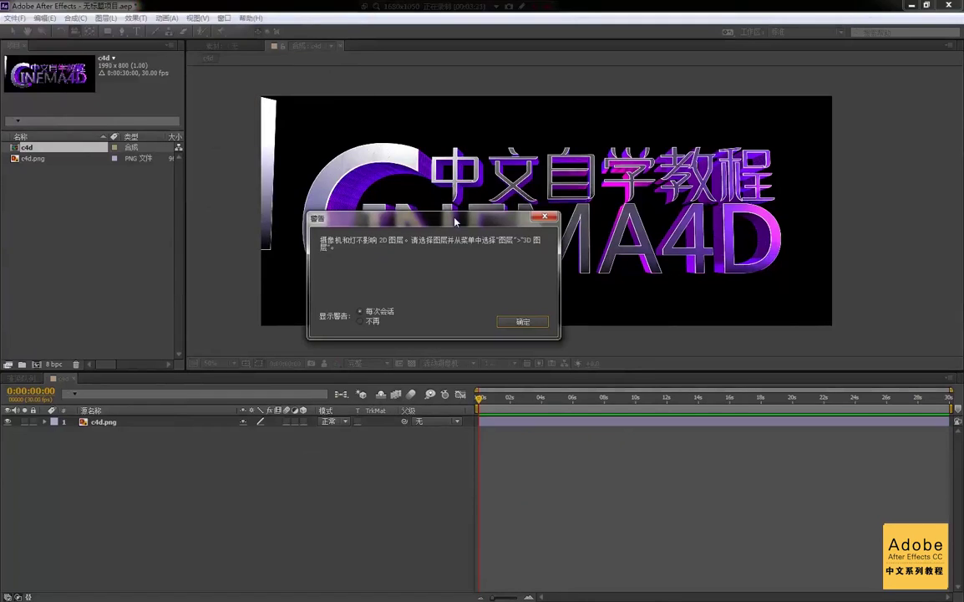
drag(454, 221, 510, 252)
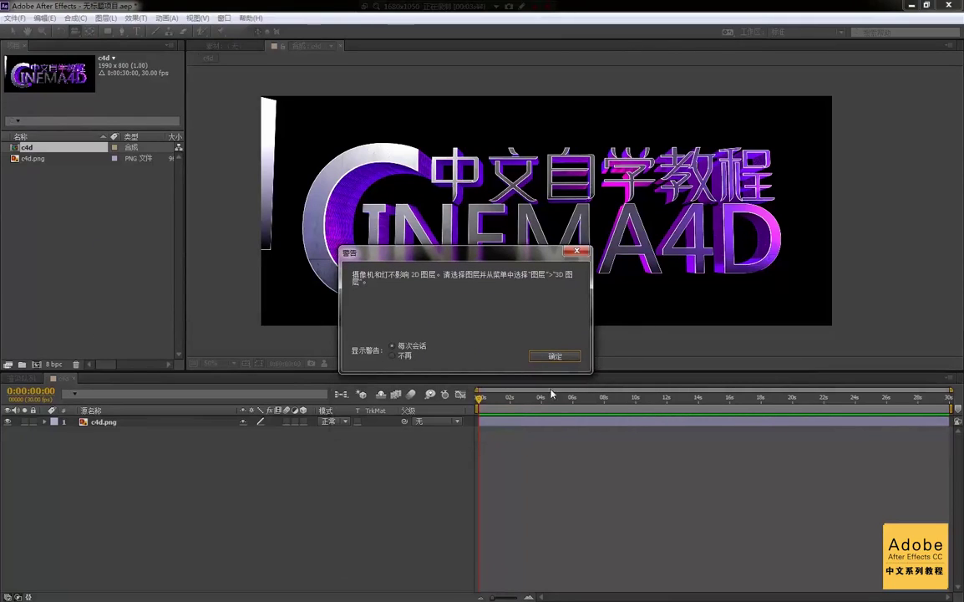
drag(526, 252, 463, 249)
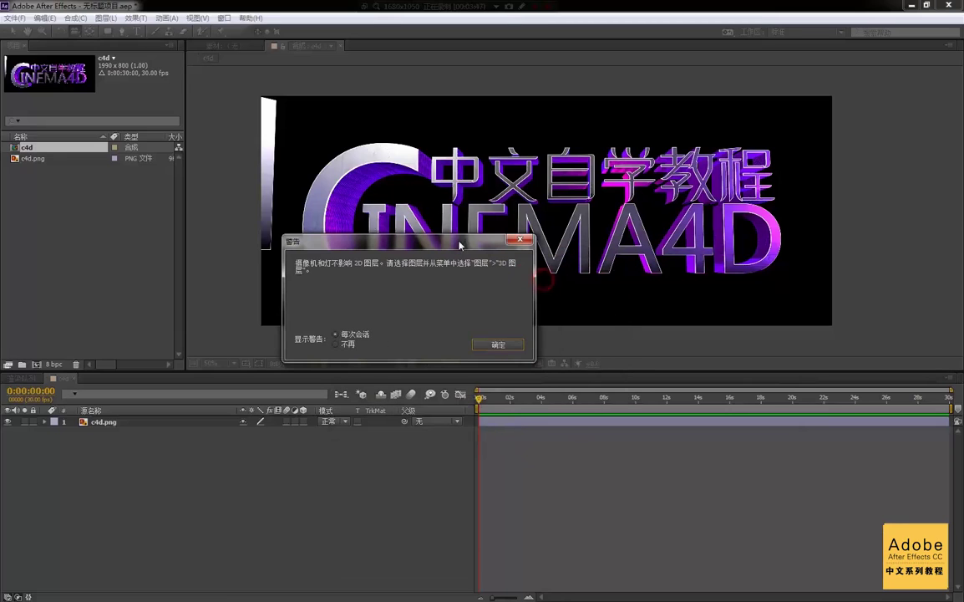
click(500, 345)
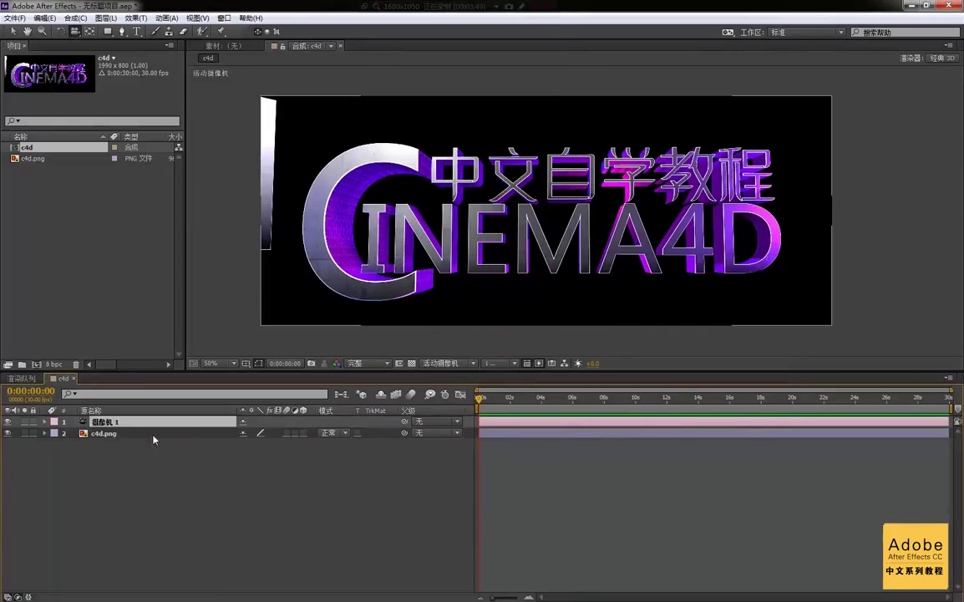
Step: Turn the c4d.png layer into a 3D layer and keep it selected to show its axes
click(100, 433)
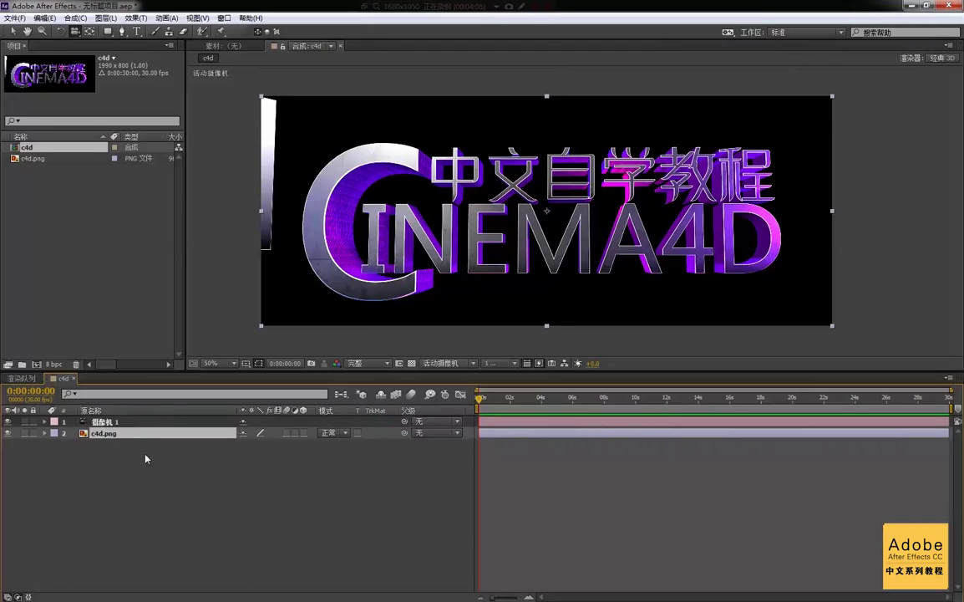
click(305, 433)
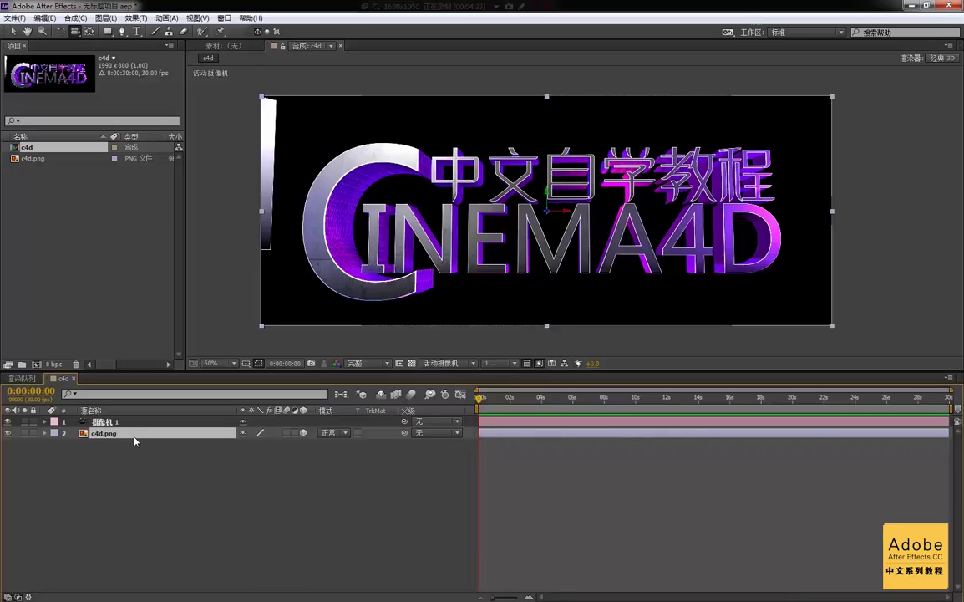
click(303, 432)
click(183, 483)
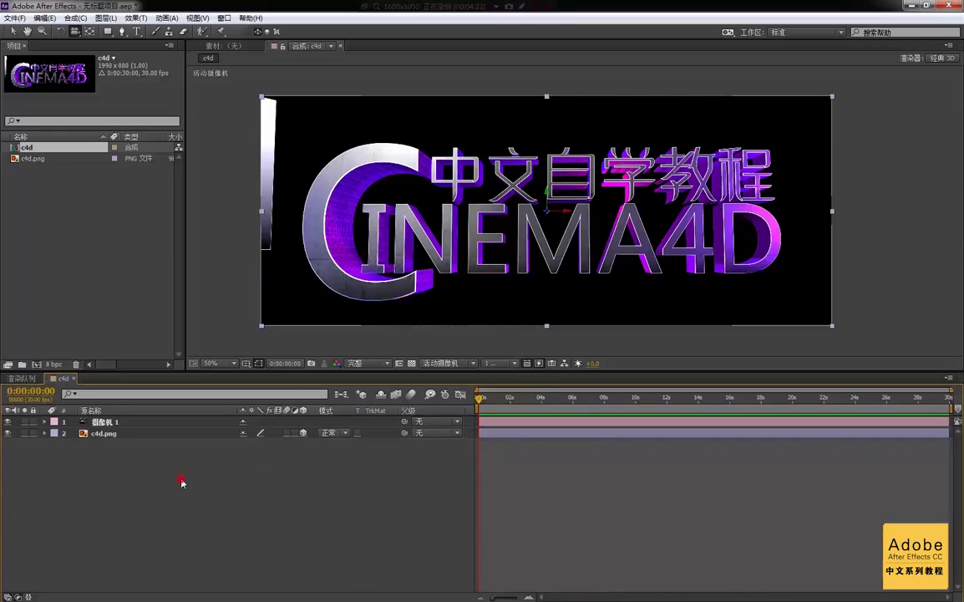
click(182, 434)
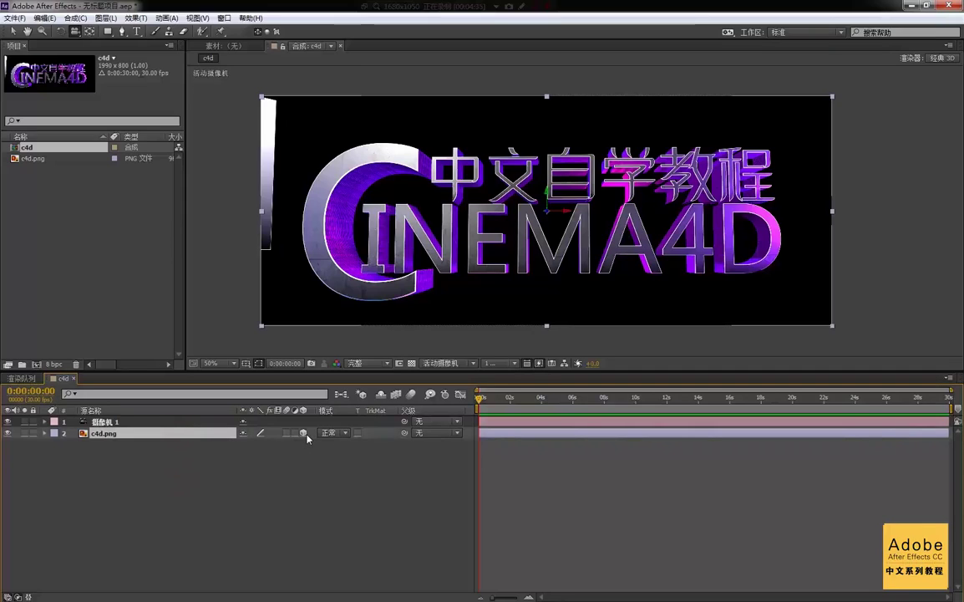
click(161, 468)
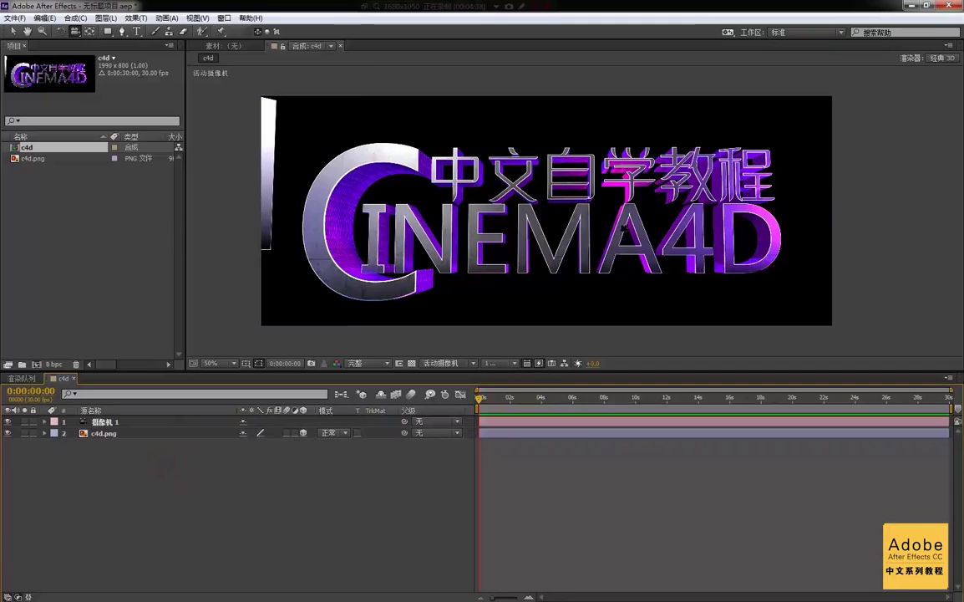
click(150, 433)
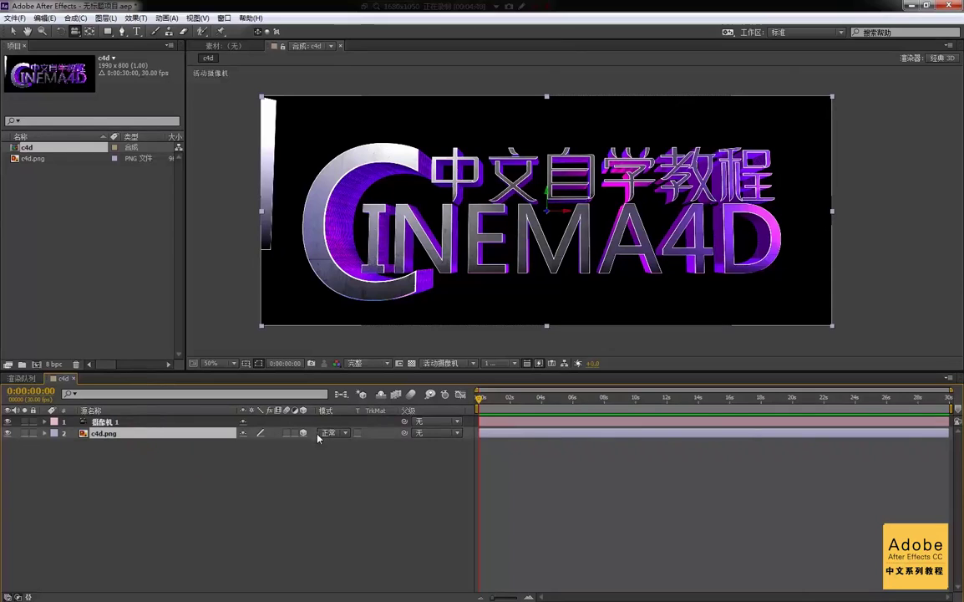
Step: Examine the 3D axes of the c4d.png layer at up to 400% magnification, shifting the camera slightly, and return to 50%
scroll(547, 210, up, 4)
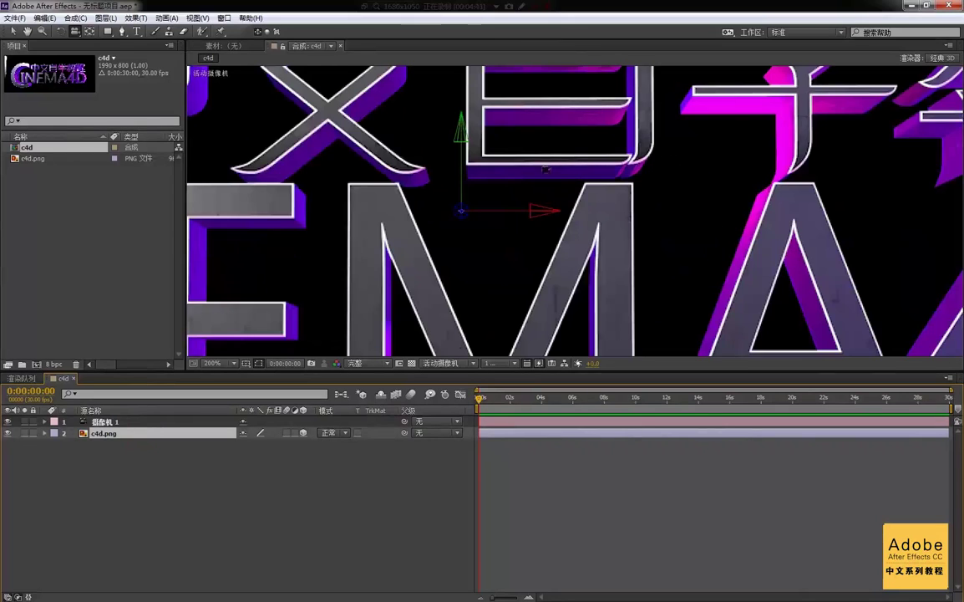
click(561, 220)
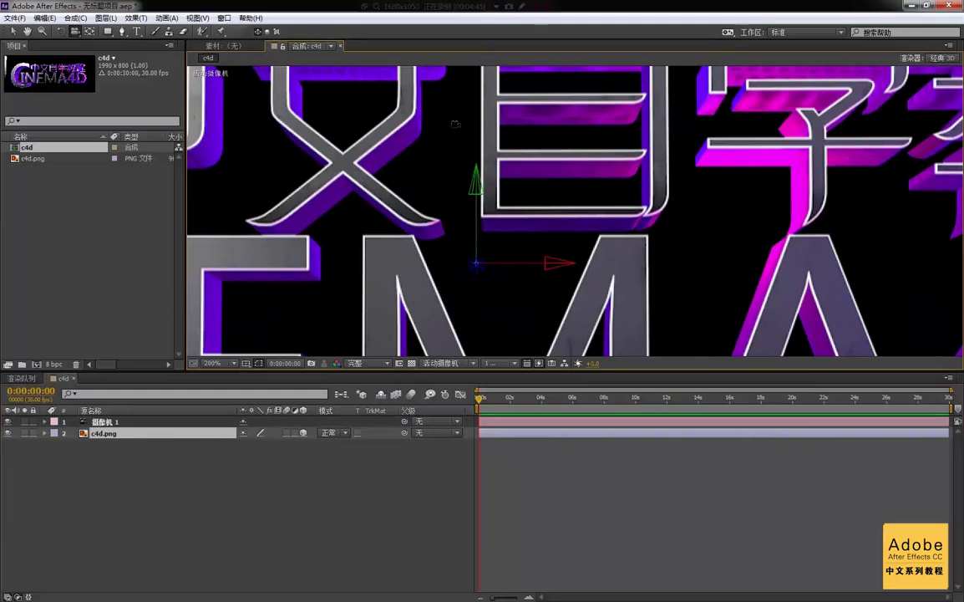
key(period)
key(period)
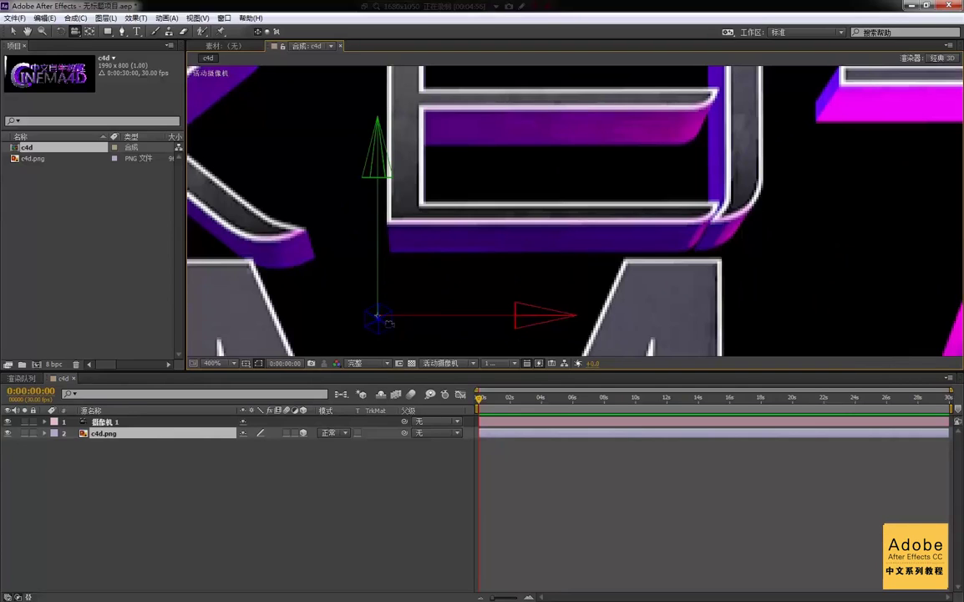
drag(405, 294, 404, 250)
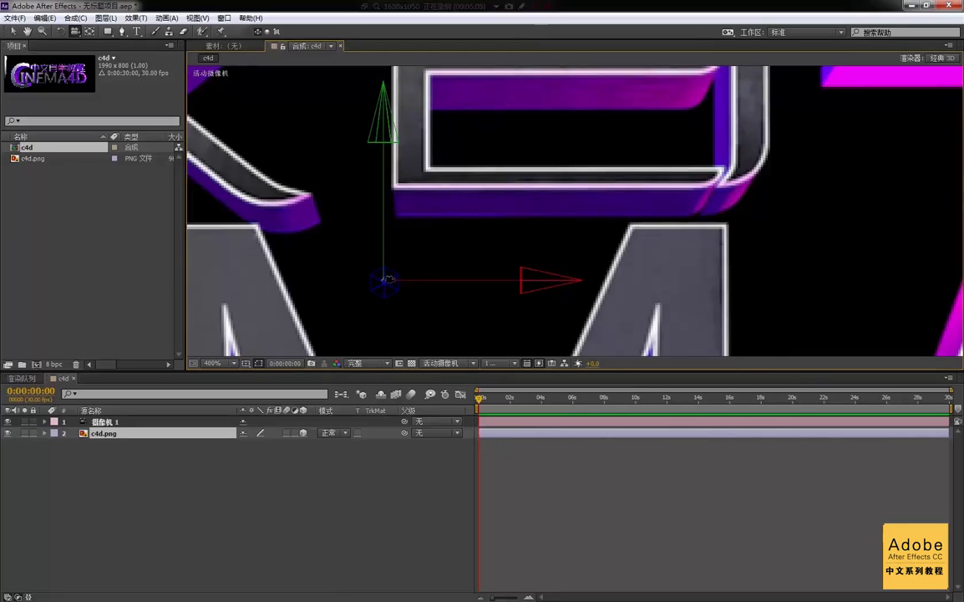
scroll(460, 276, down, 3)
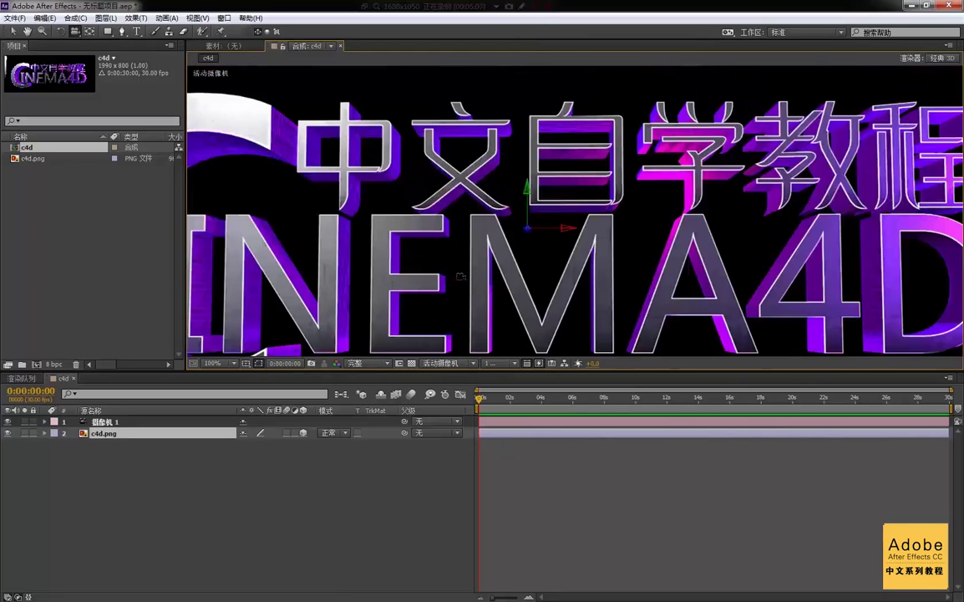
scroll(518, 250, up, 5)
scroll(438, 266, down, 1)
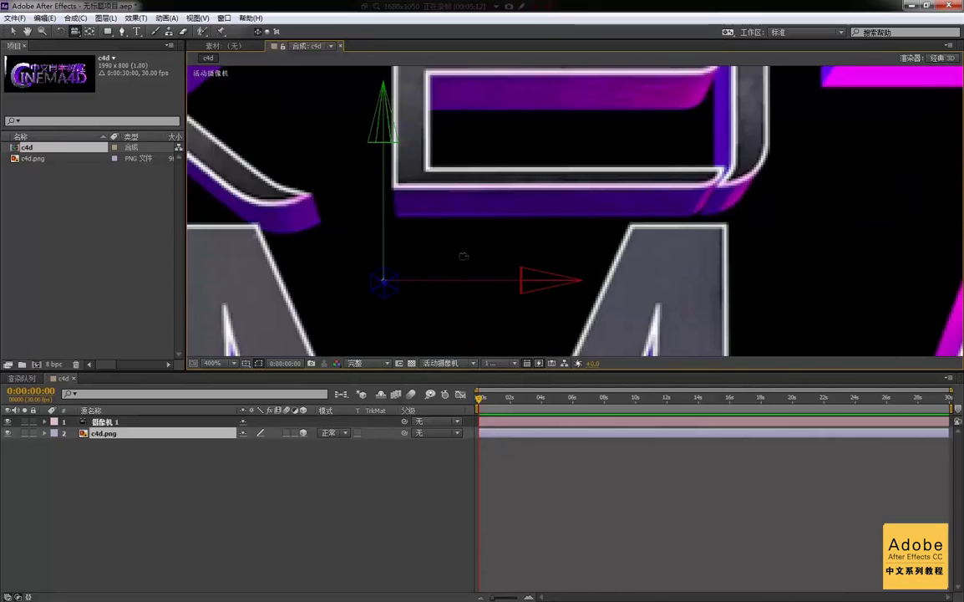
scroll(501, 242, down, 5)
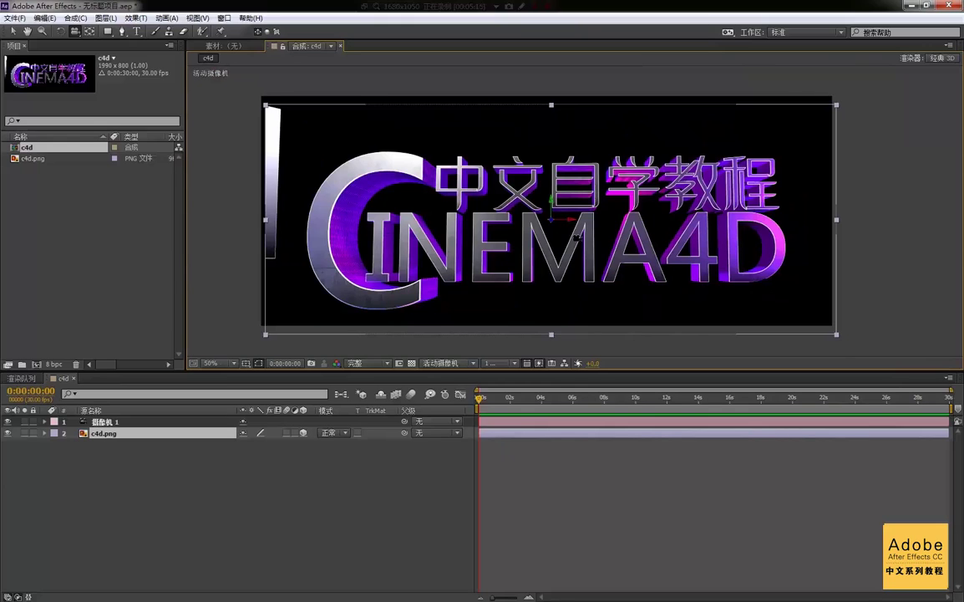
Step: Select 摄像机 1 and bring the camera closer to the logo with the Track Z Camera tool (跟踪 Z 摄像机工具)
key(ctrl+a)
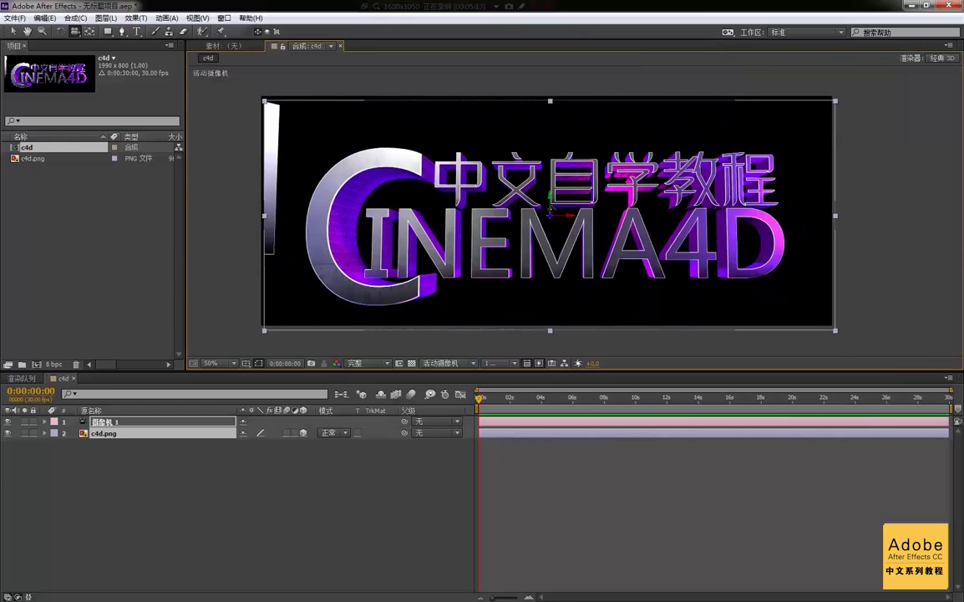
click(105, 433)
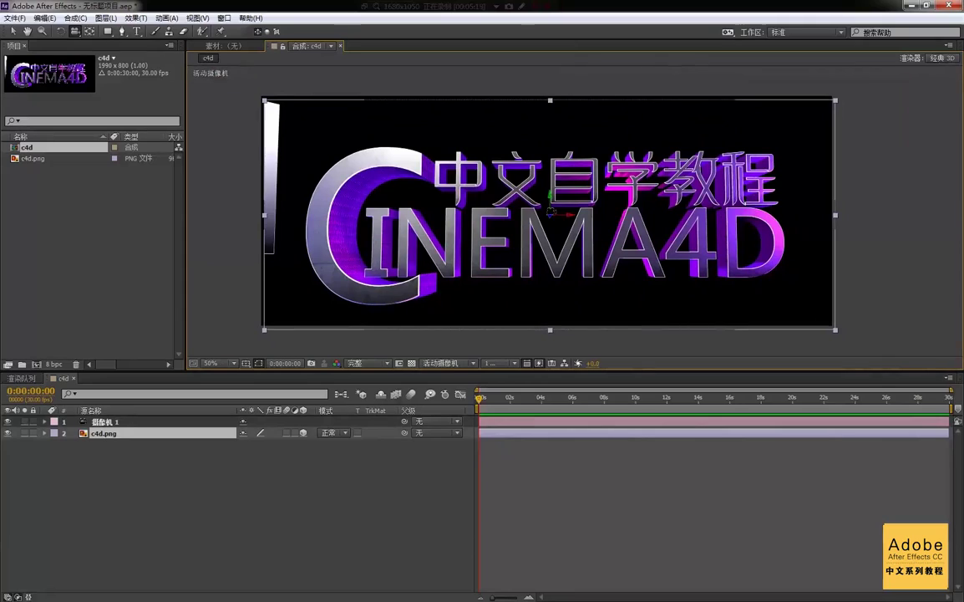
click(104, 421)
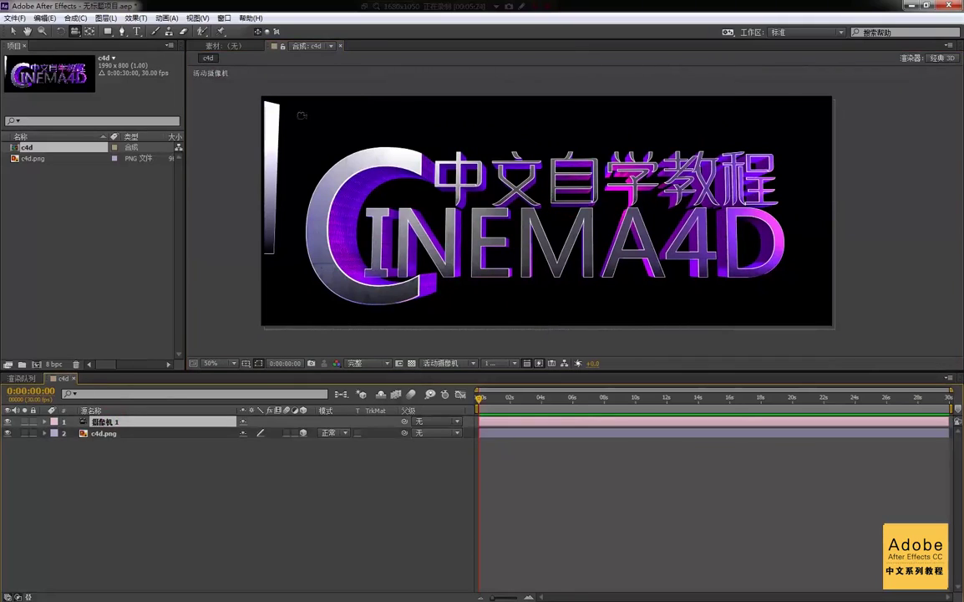
click(75, 36)
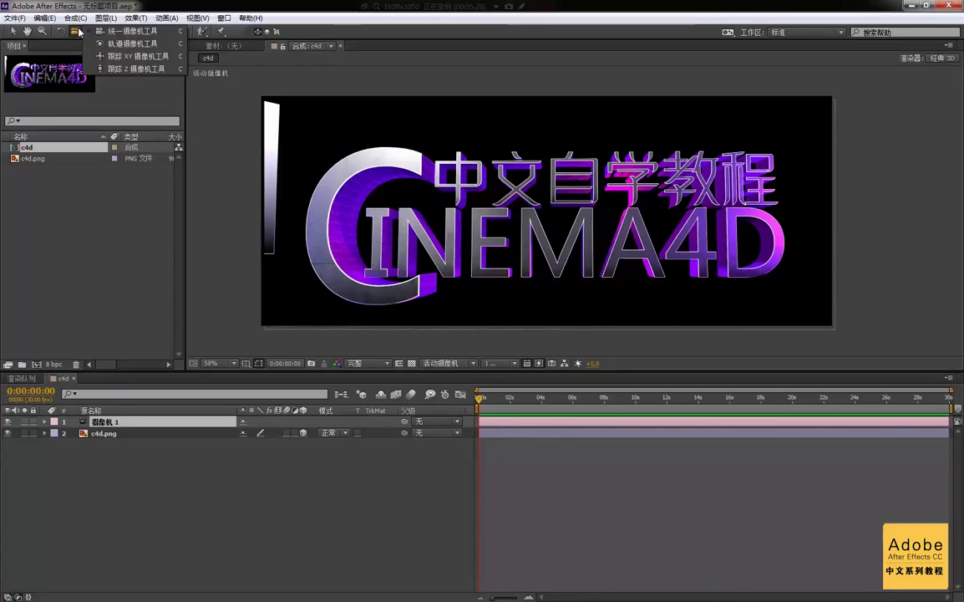
click(78, 32)
click(77, 31)
click(78, 32)
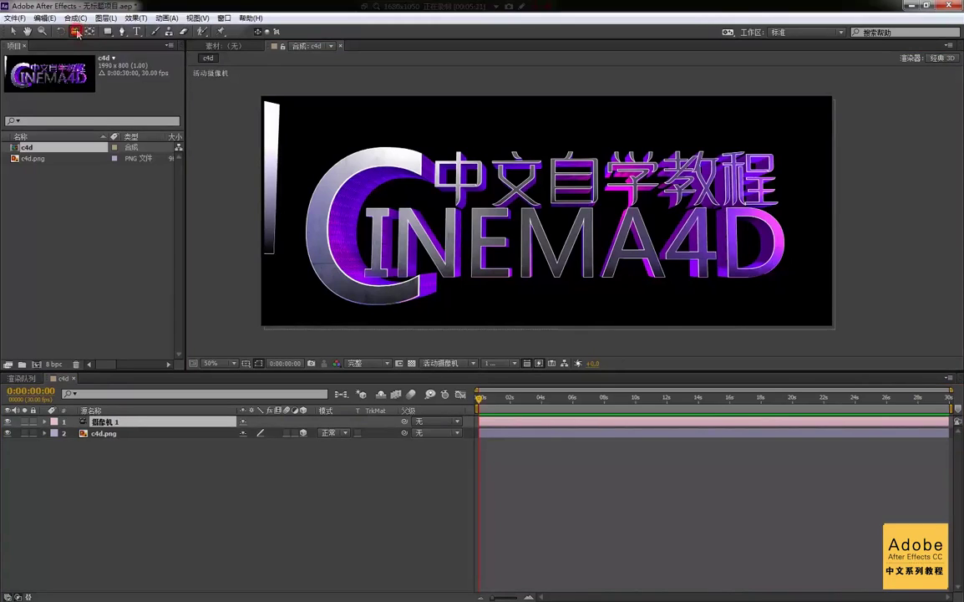
click(77, 32)
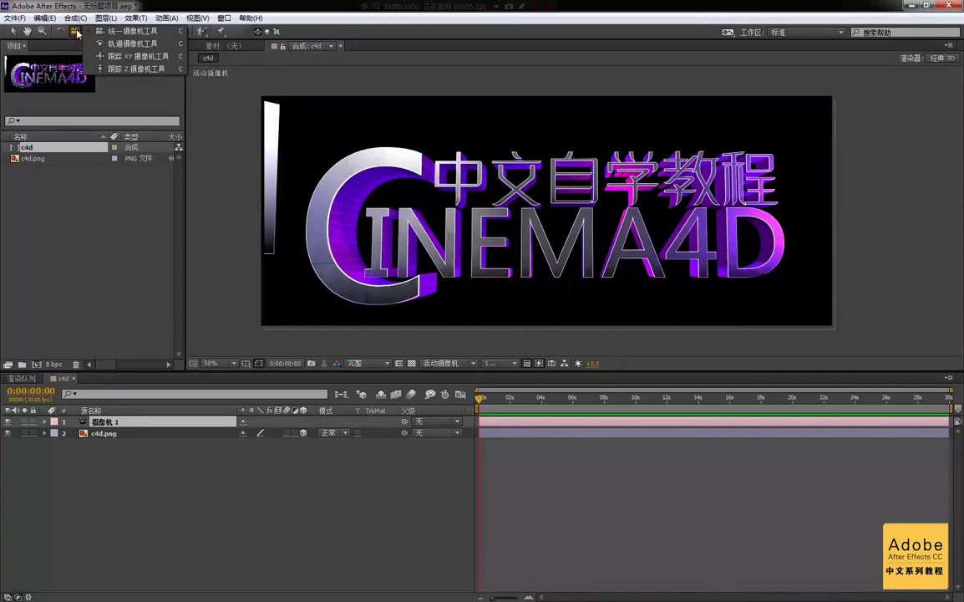
click(134, 70)
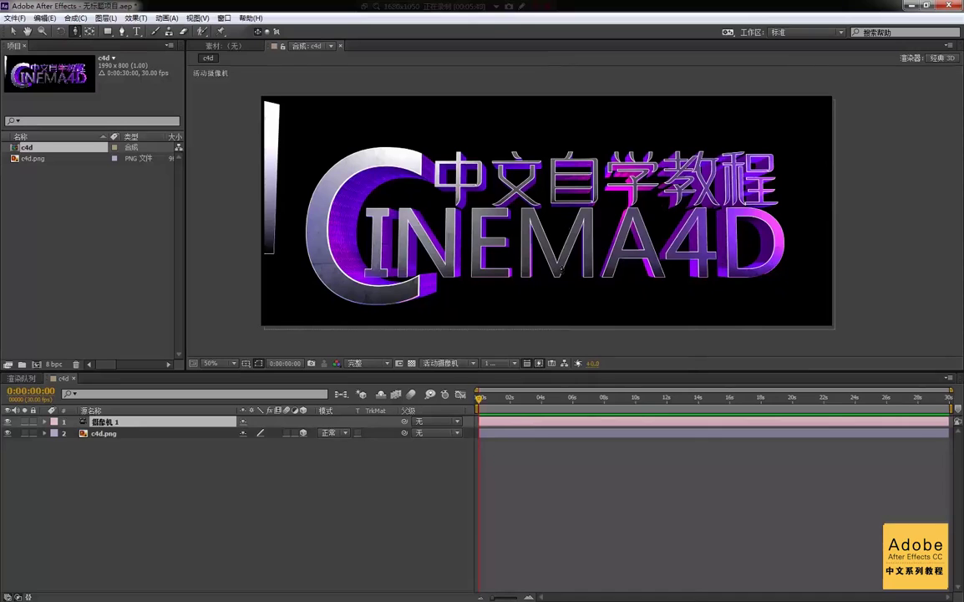
right_click(506, 234)
click(485, 230)
drag(511, 231, 619, 274)
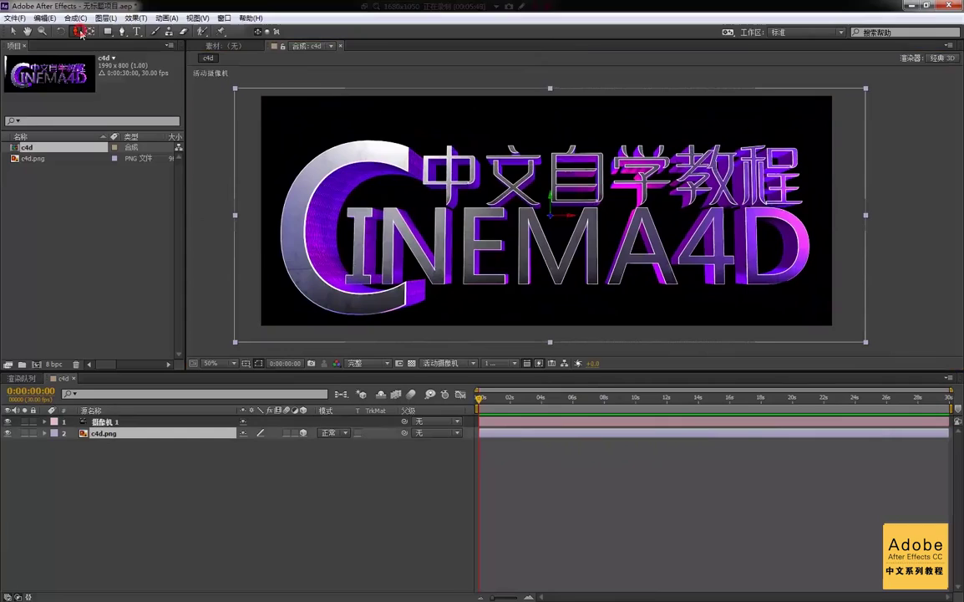
Step: Shift 摄像机 1 sideways with the Track XY Camera tool (跟踪 XY 摄像机工具) until the logo's first letters leave the frame's left edge
click(78, 32)
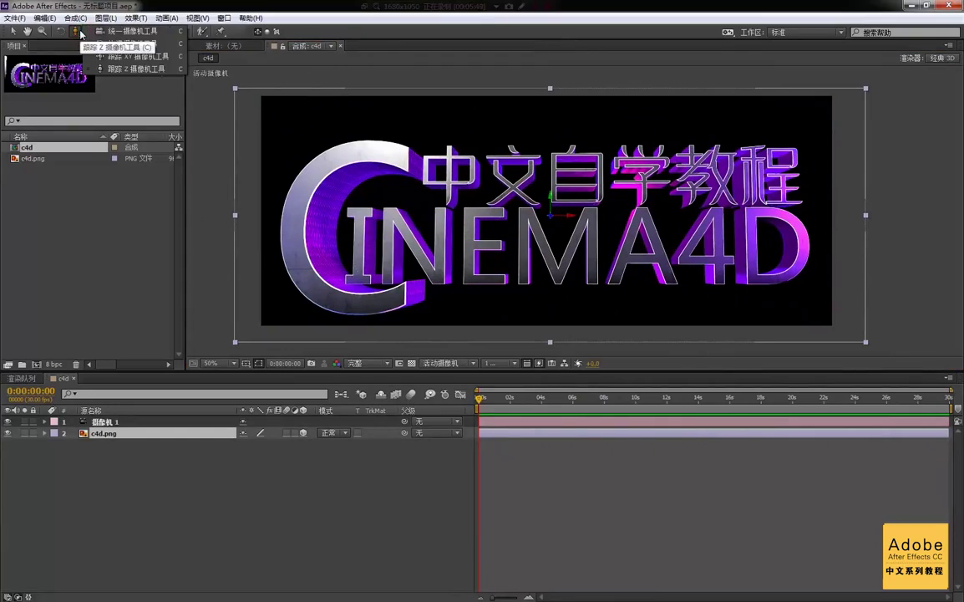
click(145, 57)
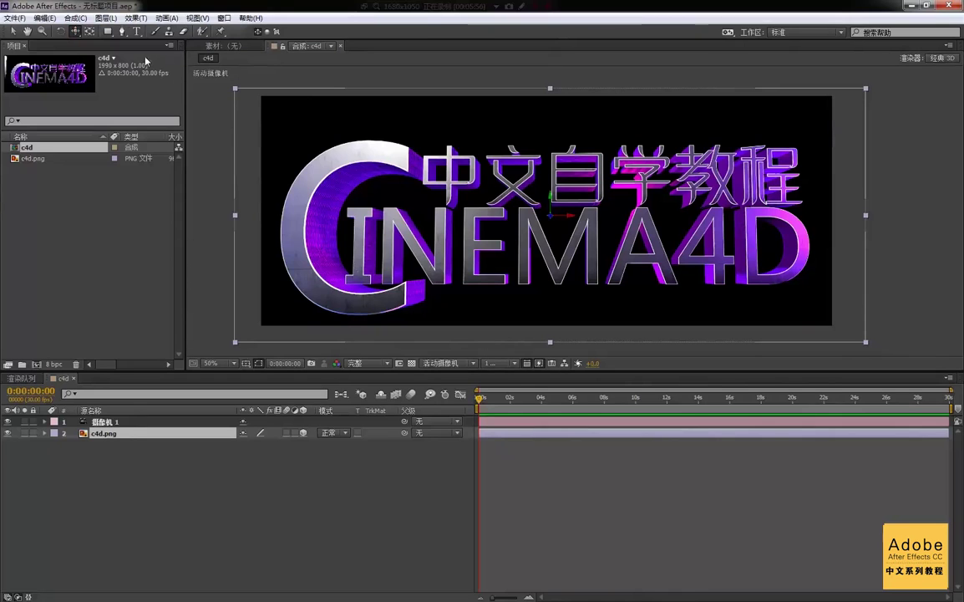
mouse_move(568, 215)
mouse_down()
mouse_move(475, 202)
mouse_move(602, 201)
mouse_move(502, 175)
mouse_move(501, 239)
mouse_move(543, 207)
mouse_move(502, 228)
mouse_move(543, 249)
mouse_move(597, 221)
mouse_move(532, 217)
mouse_move(543, 213)
mouse_move(541, 249)
mouse_move(531, 211)
mouse_move(564, 211)
mouse_up()
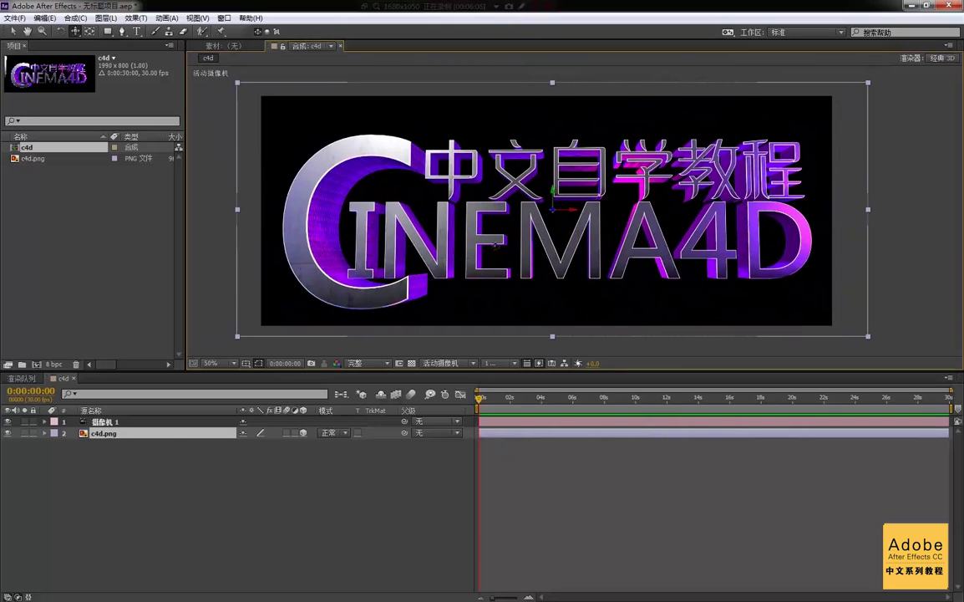
click(169, 427)
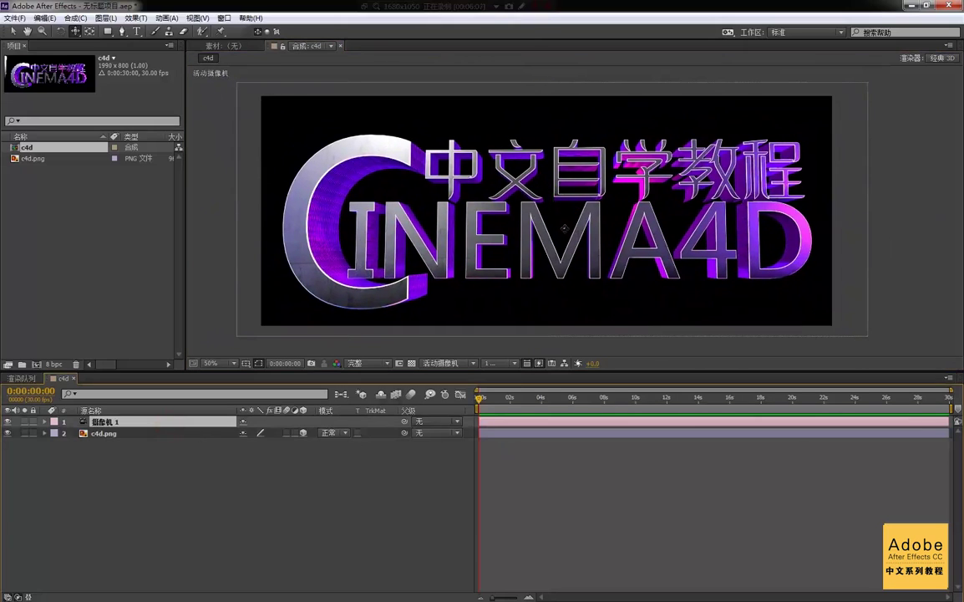
drag(564, 229, 322, 268)
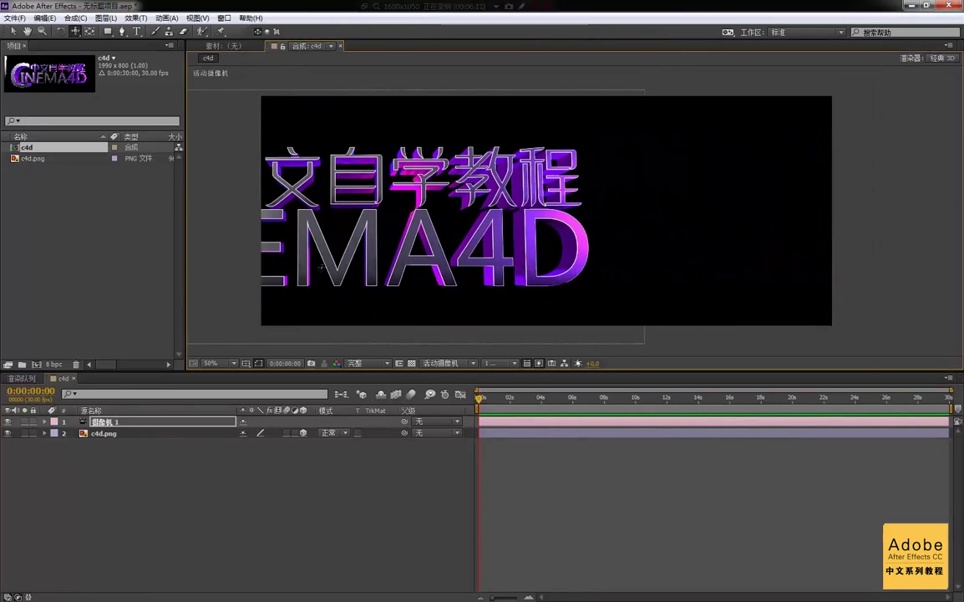
drag(360, 231, 347, 253)
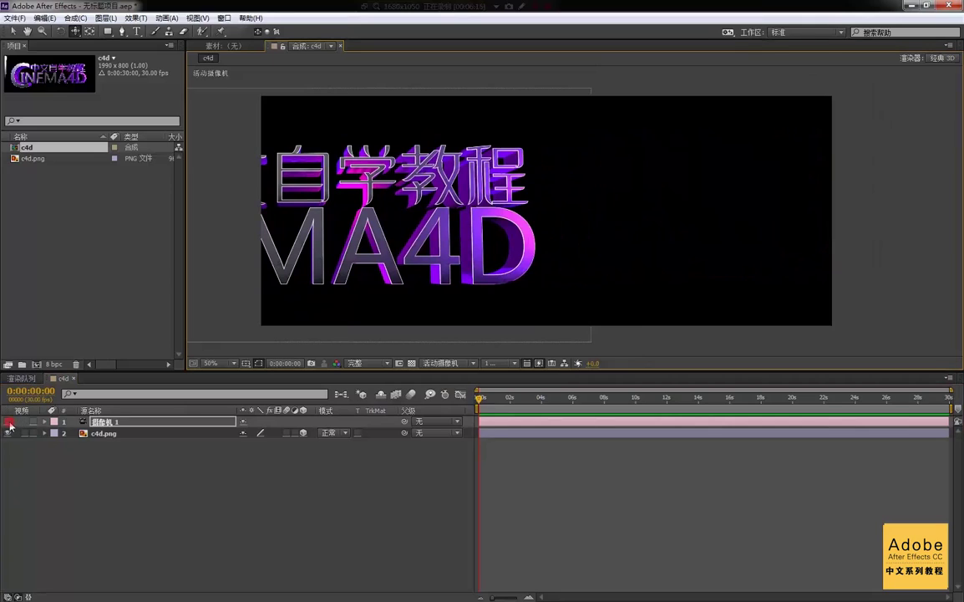
Step: Switch the visibility of 摄像机 1 off and on again to compare the composition with and without the camera
click(9, 421)
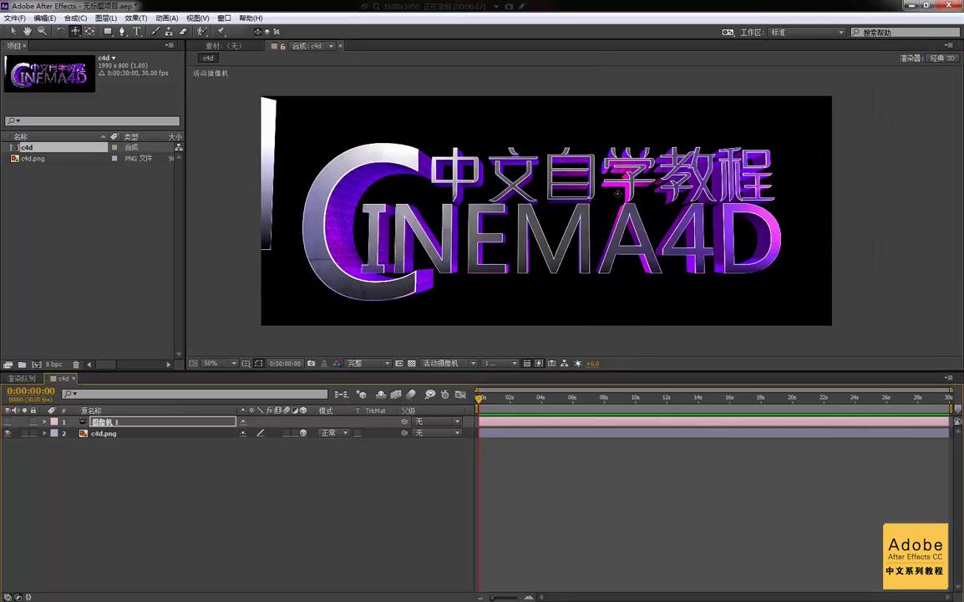
click(120, 423)
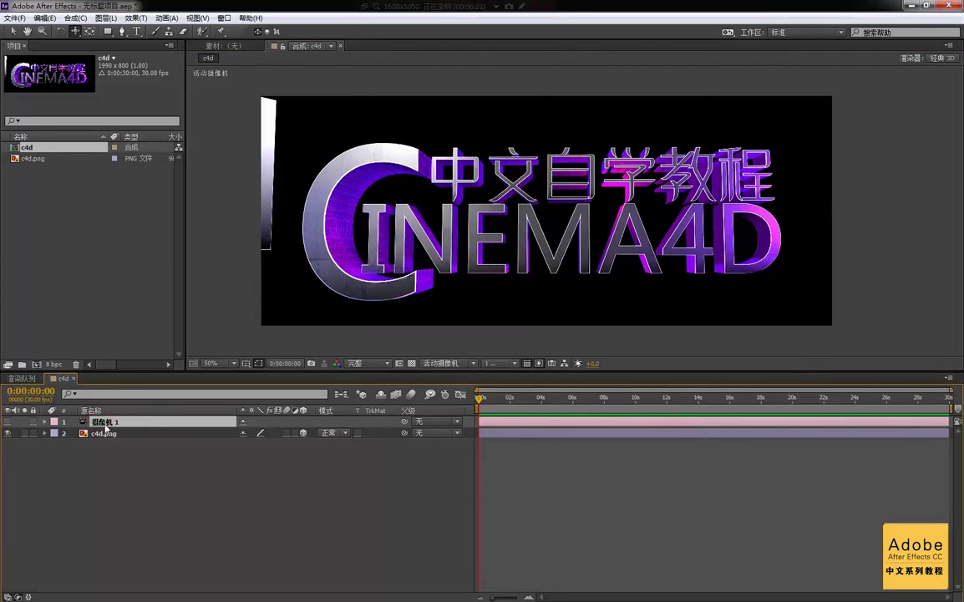
click(9, 422)
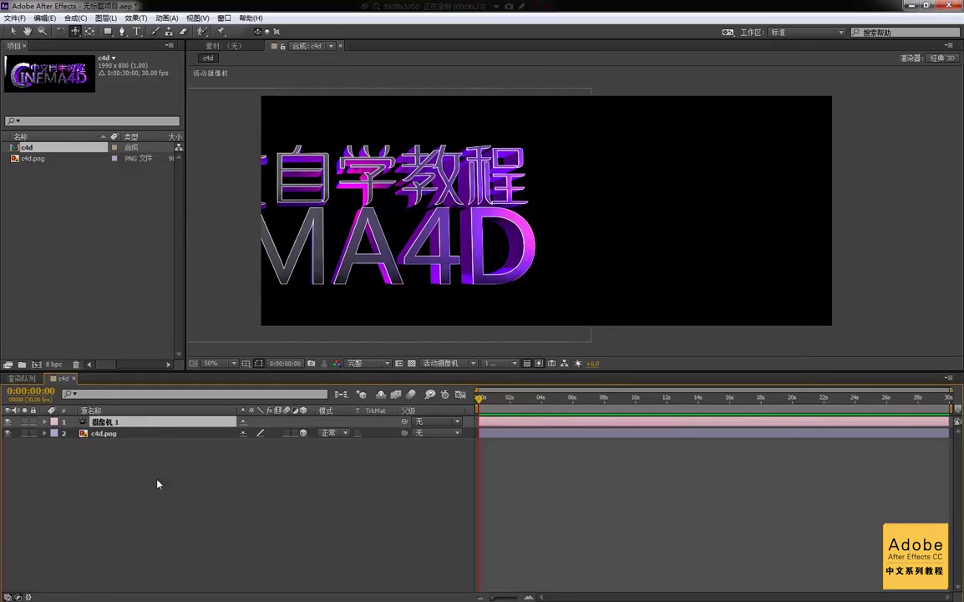
click(445, 363)
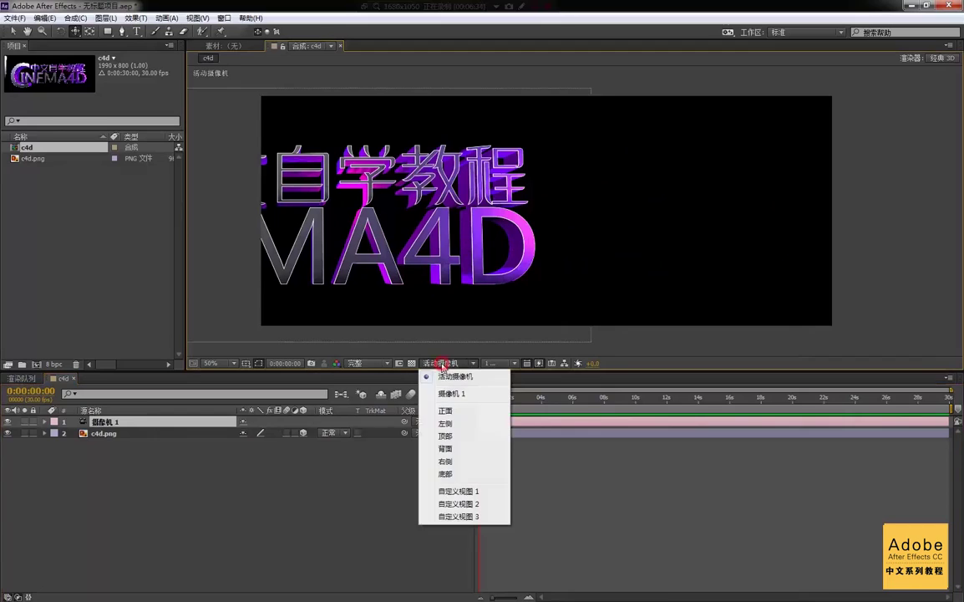
click(98, 424)
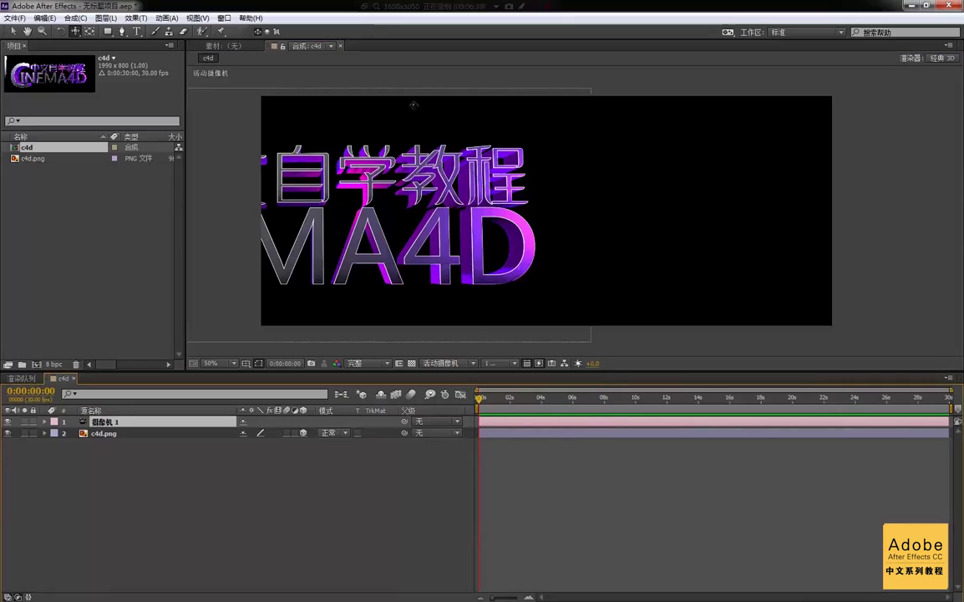
click(457, 364)
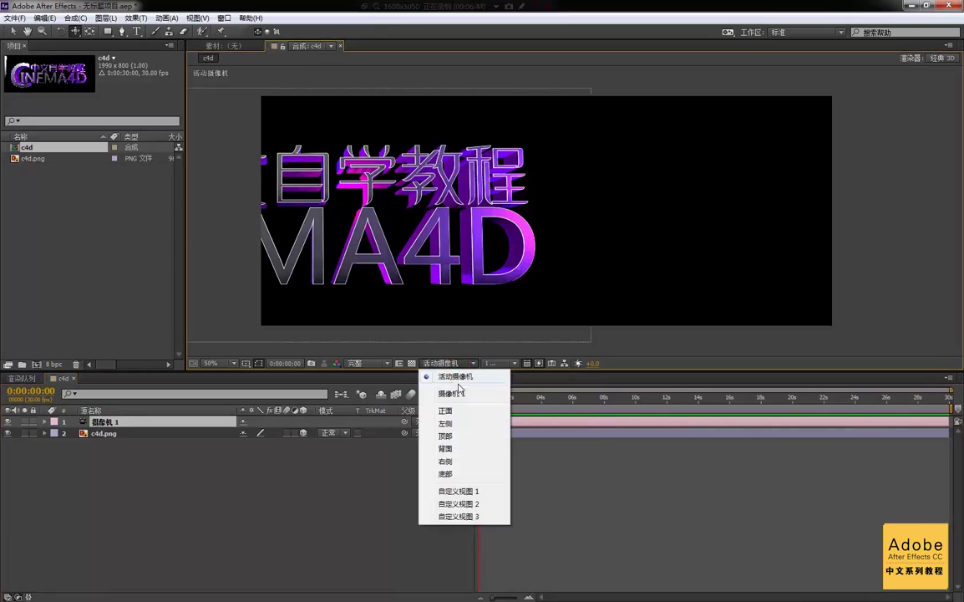
click(493, 347)
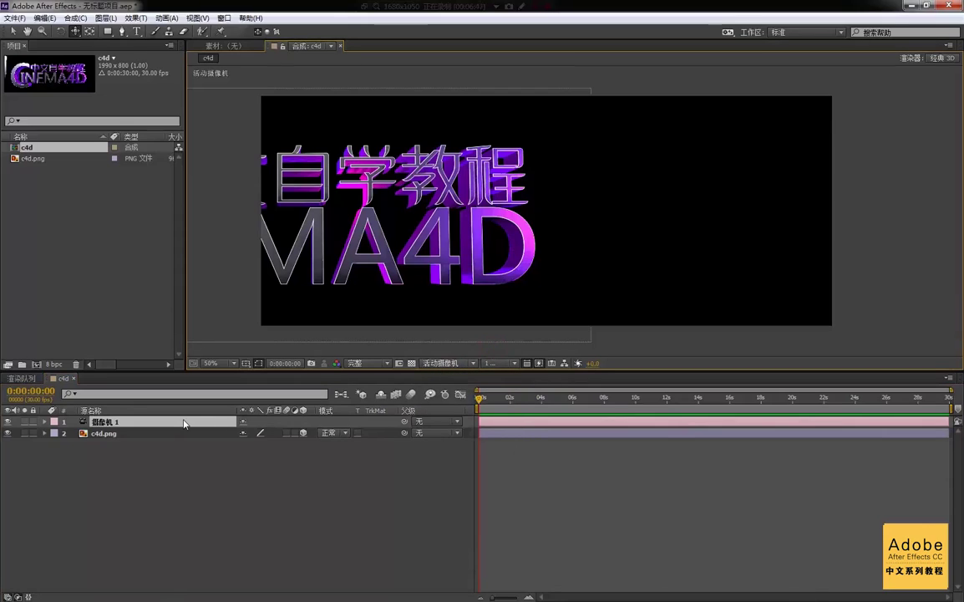
click(464, 363)
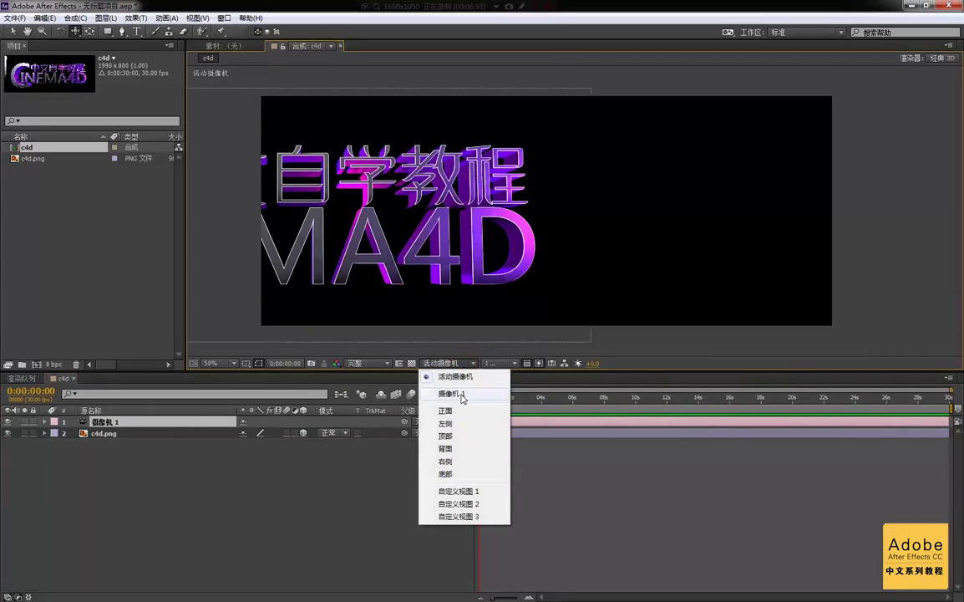
click(455, 376)
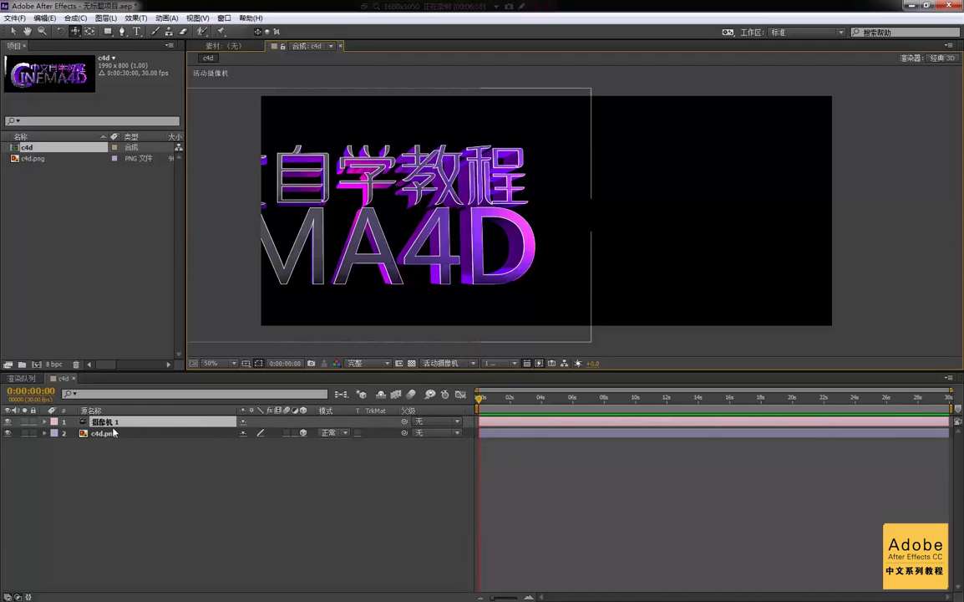
click(443, 363)
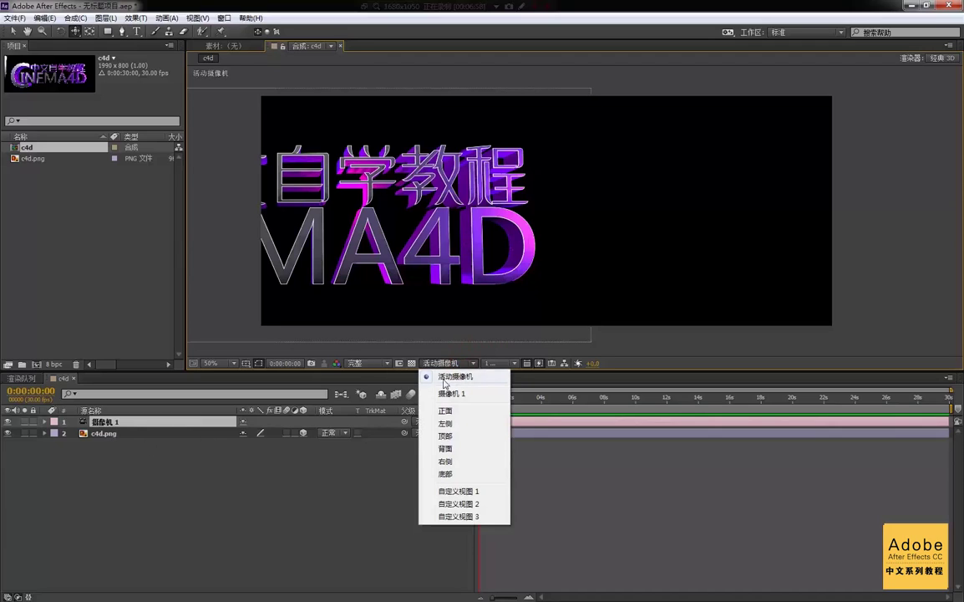
click(165, 427)
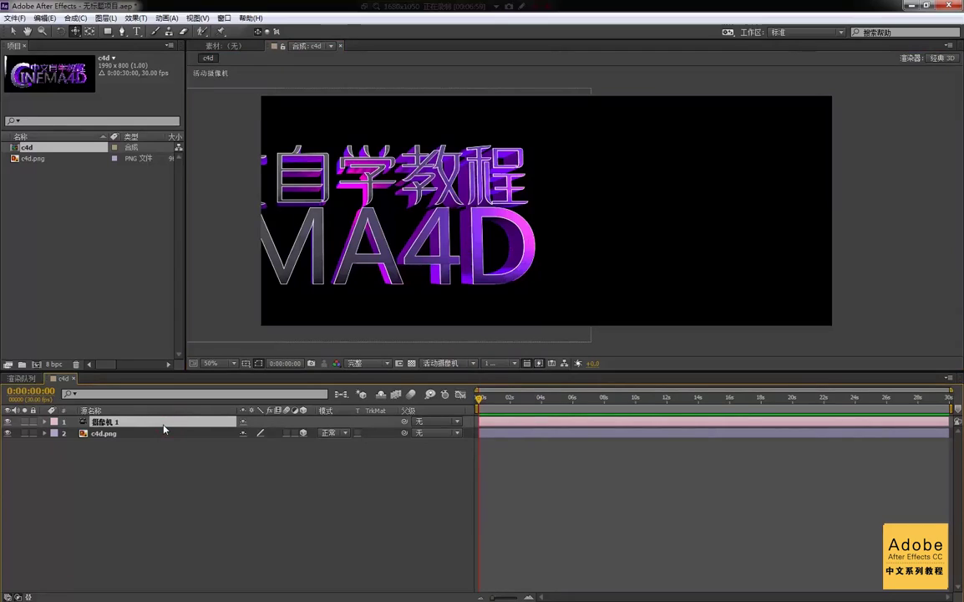
Step: Switch the composition's 3D view from the active camera (活动摄像机) to 摄像机 1
click(455, 365)
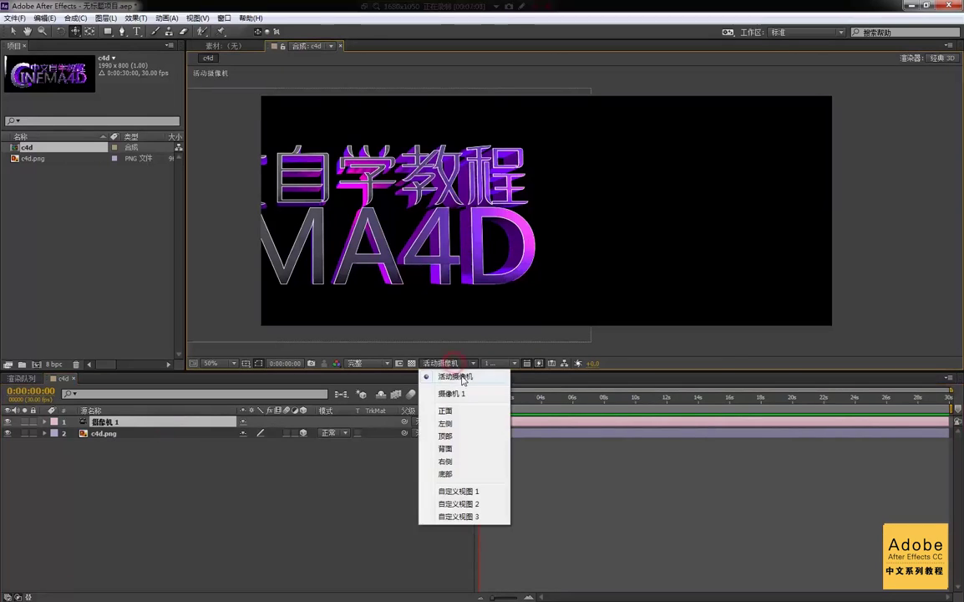
click(455, 394)
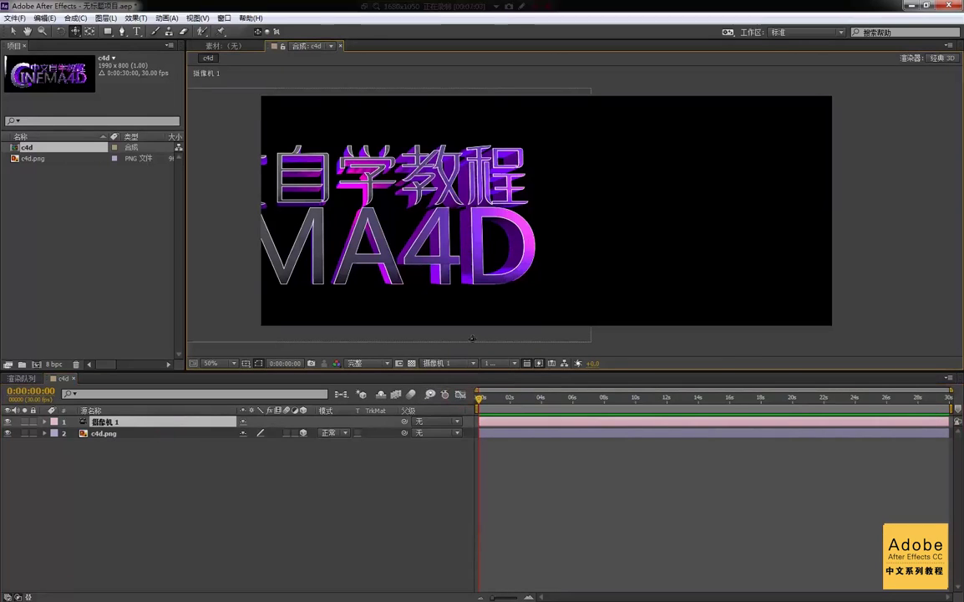
mouse_move(411, 256)
mouse_down()
mouse_move(489, 246)
mouse_move(426, 267)
mouse_up()
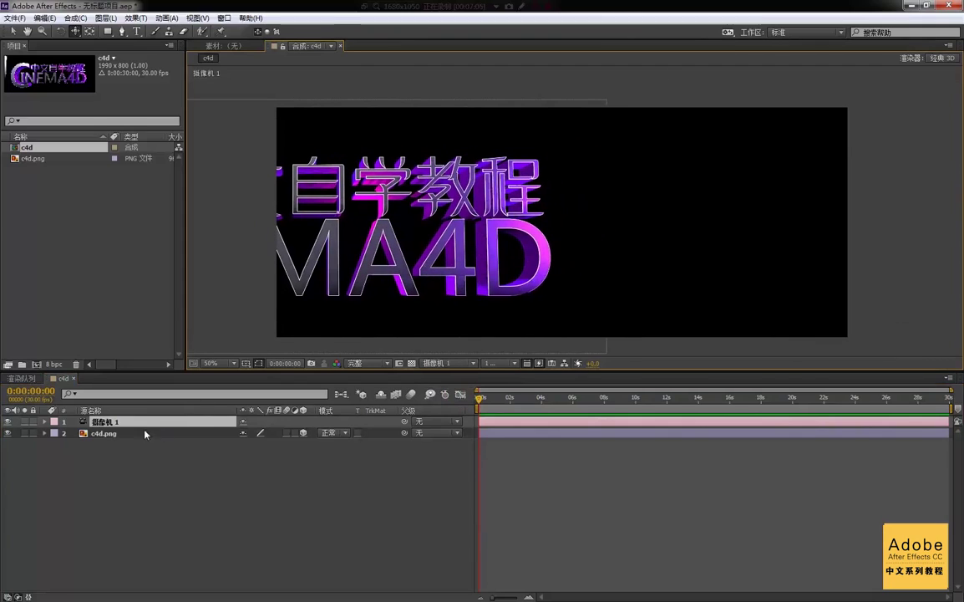
click(466, 365)
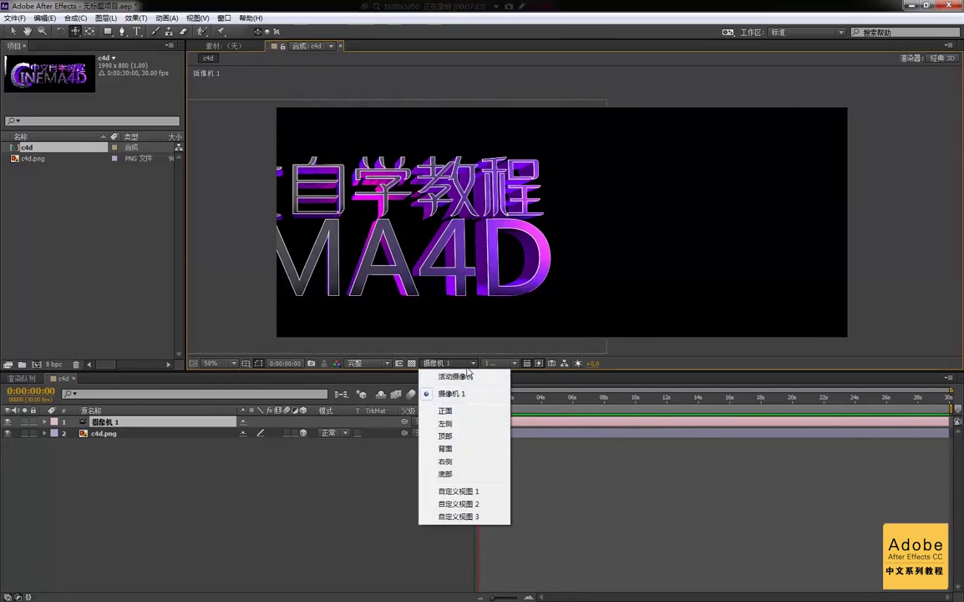
click(467, 365)
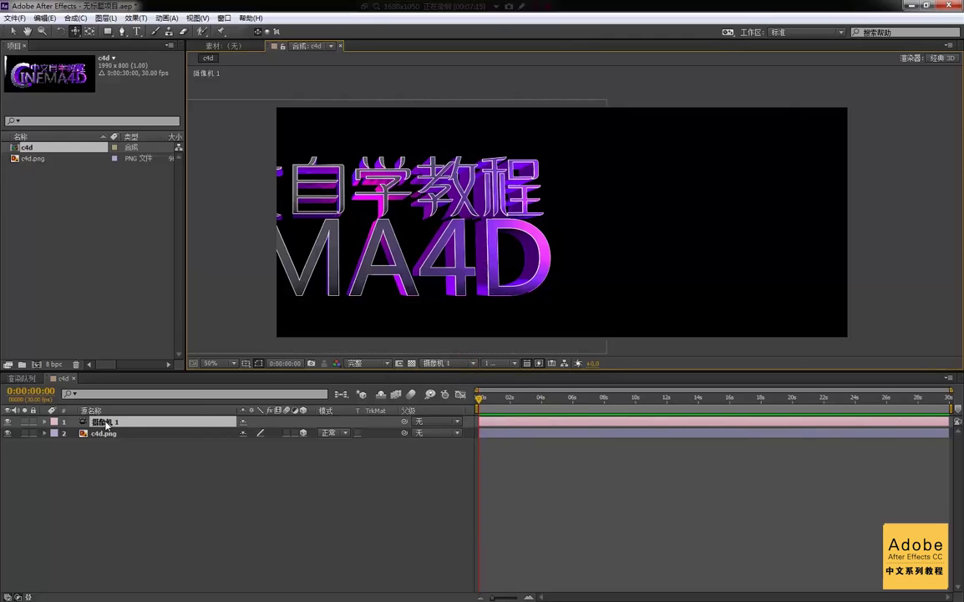
drag(607, 224, 581, 230)
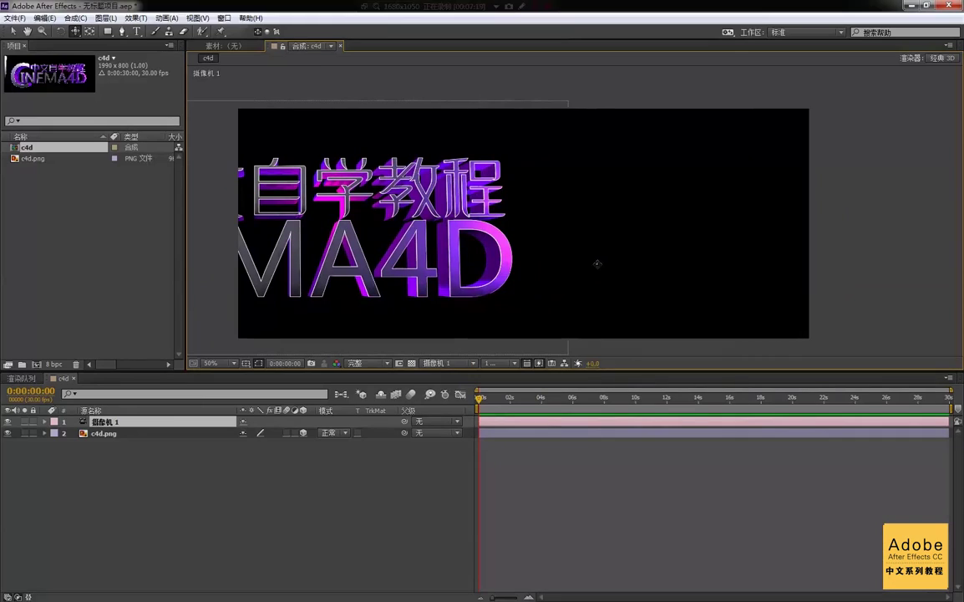
Step: Swing 摄像机 1 around the logo with the Orbit Camera tool, through an edge-on angle and back to a slightly turned front view
click(74, 31)
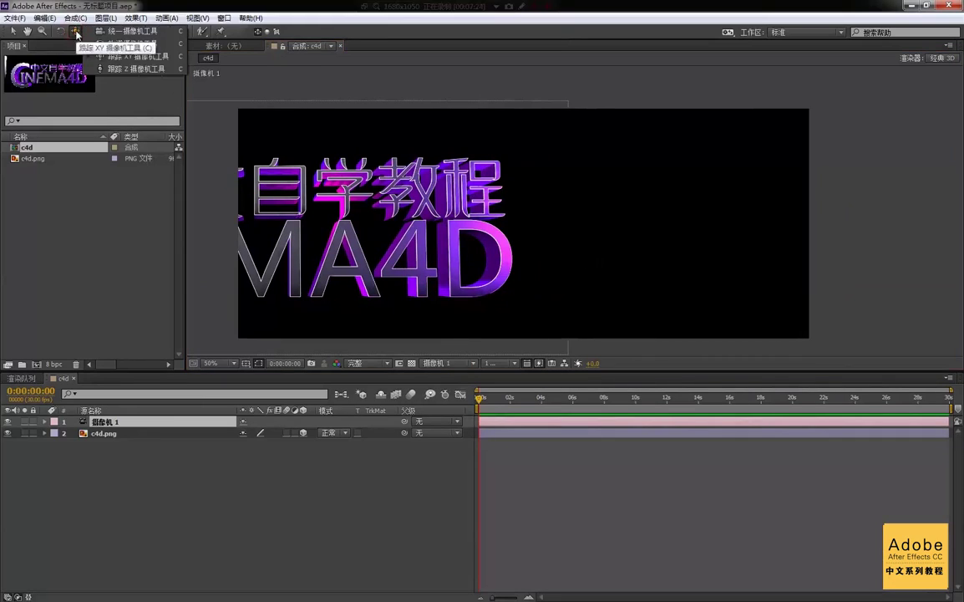
click(157, 47)
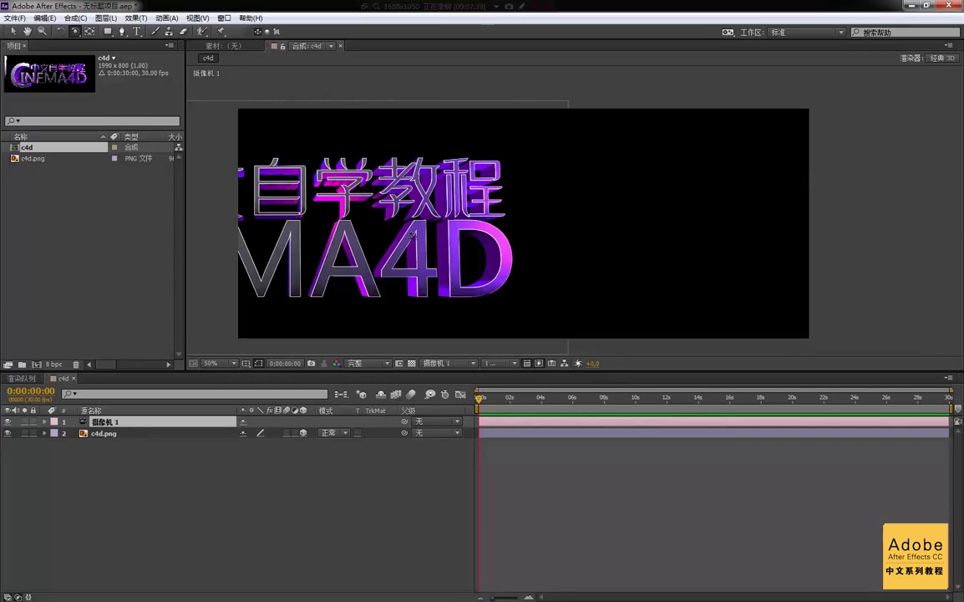
drag(387, 249, 309, 231)
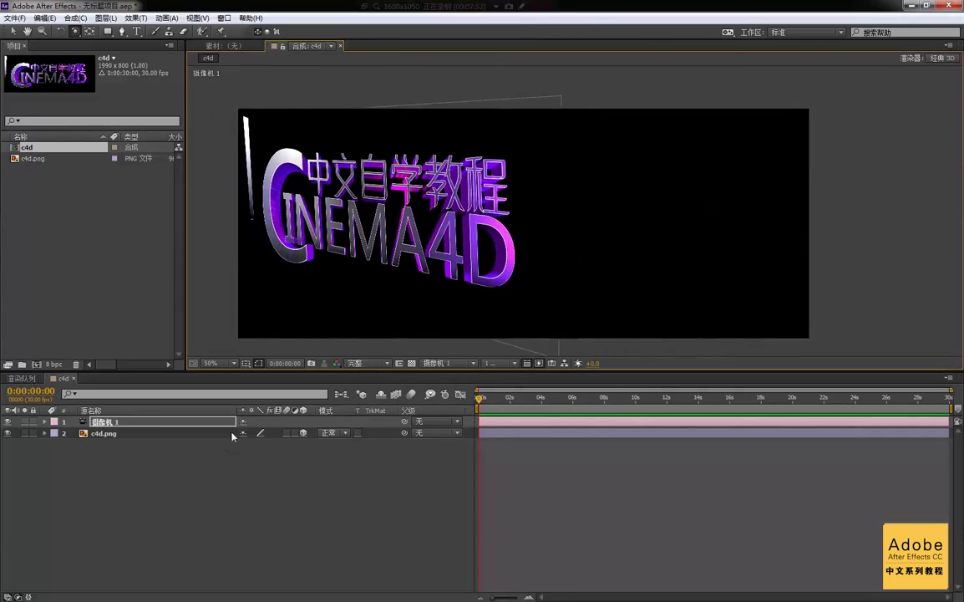
drag(454, 235, 408, 234)
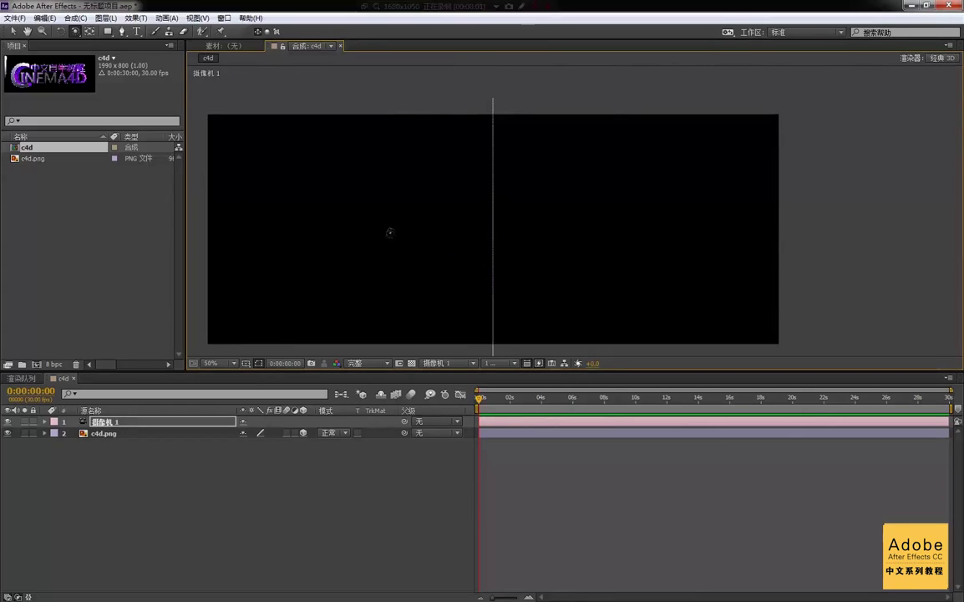
drag(461, 236, 512, 235)
drag(417, 224, 358, 226)
drag(302, 203, 341, 224)
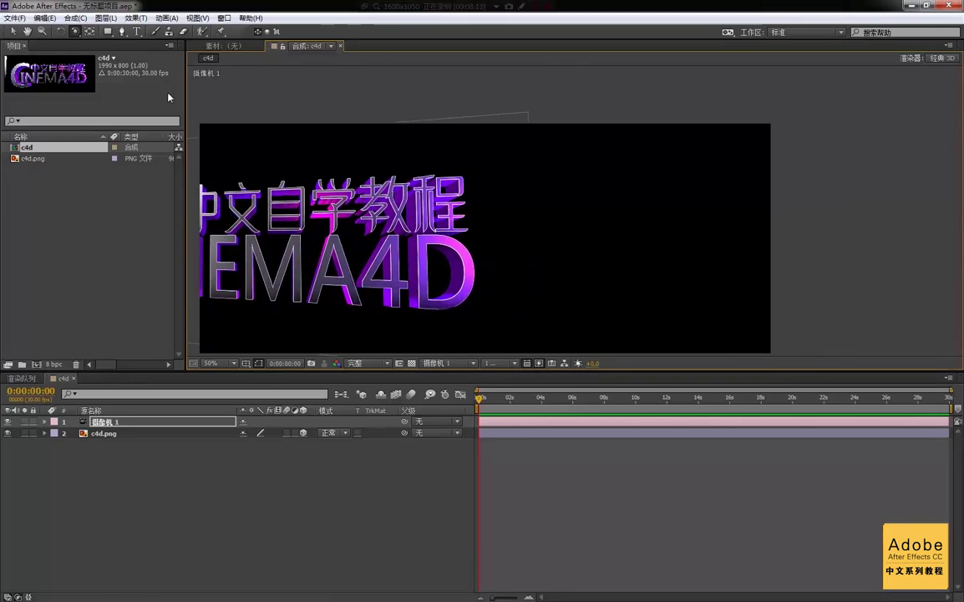
Step: Change to the Unified Camera tool (统一摄像机工具) and orbit 摄像机 1 slightly around the logo
drag(74, 31, 144, 31)
drag(79, 32, 127, 34)
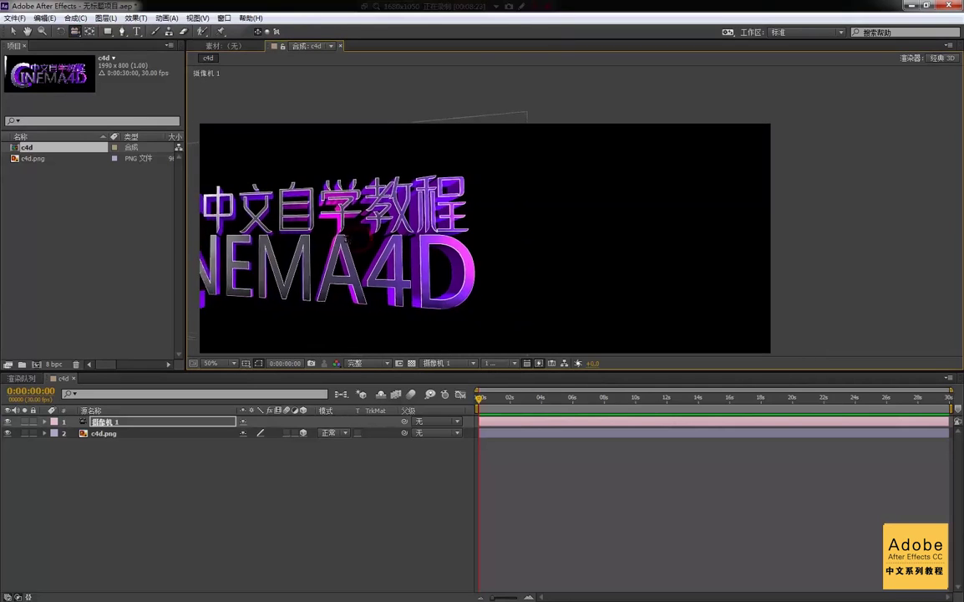